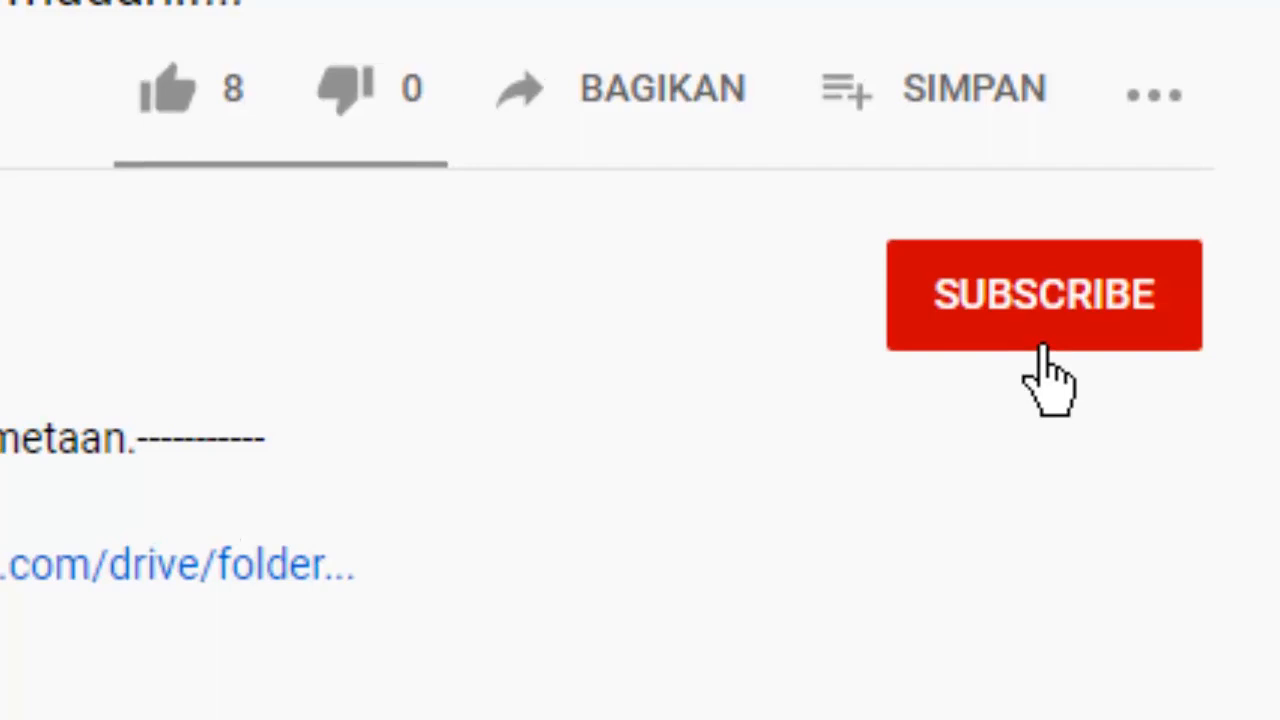
# - Subscribe to the video's channel with all notifications turned on and like the video
pyautogui.click(1045, 335)
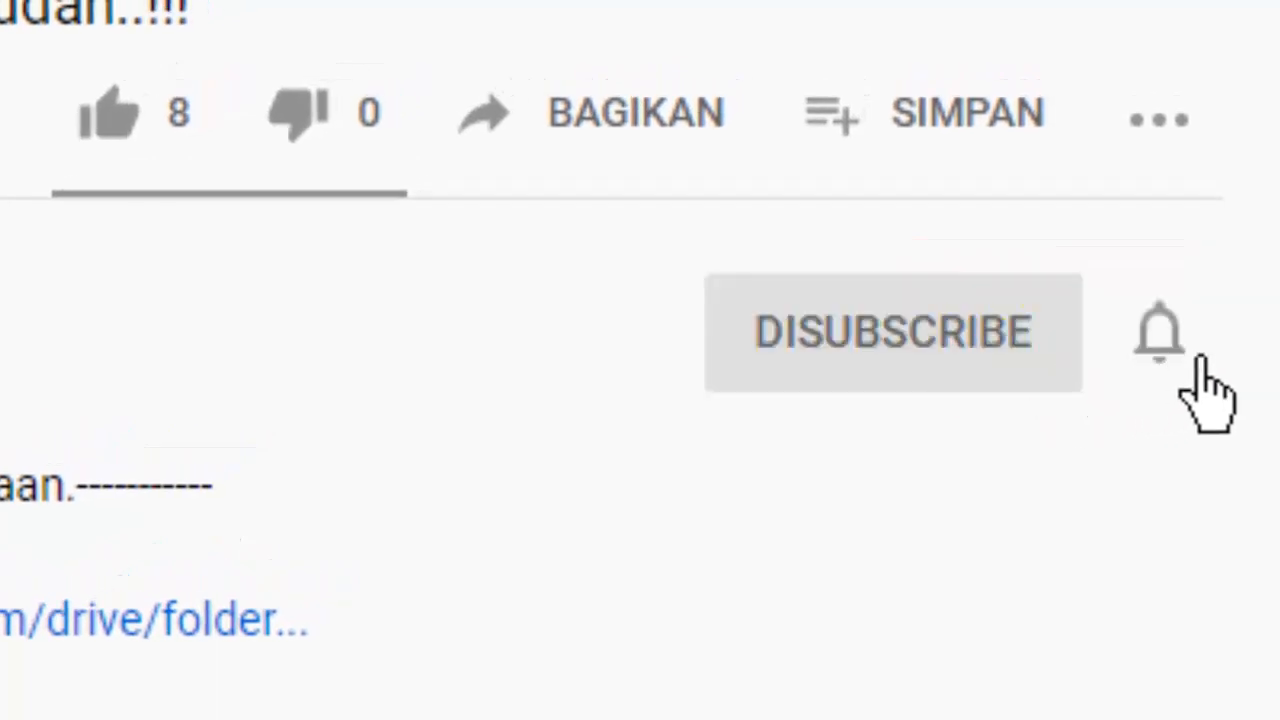
pyautogui.click(1198, 366)
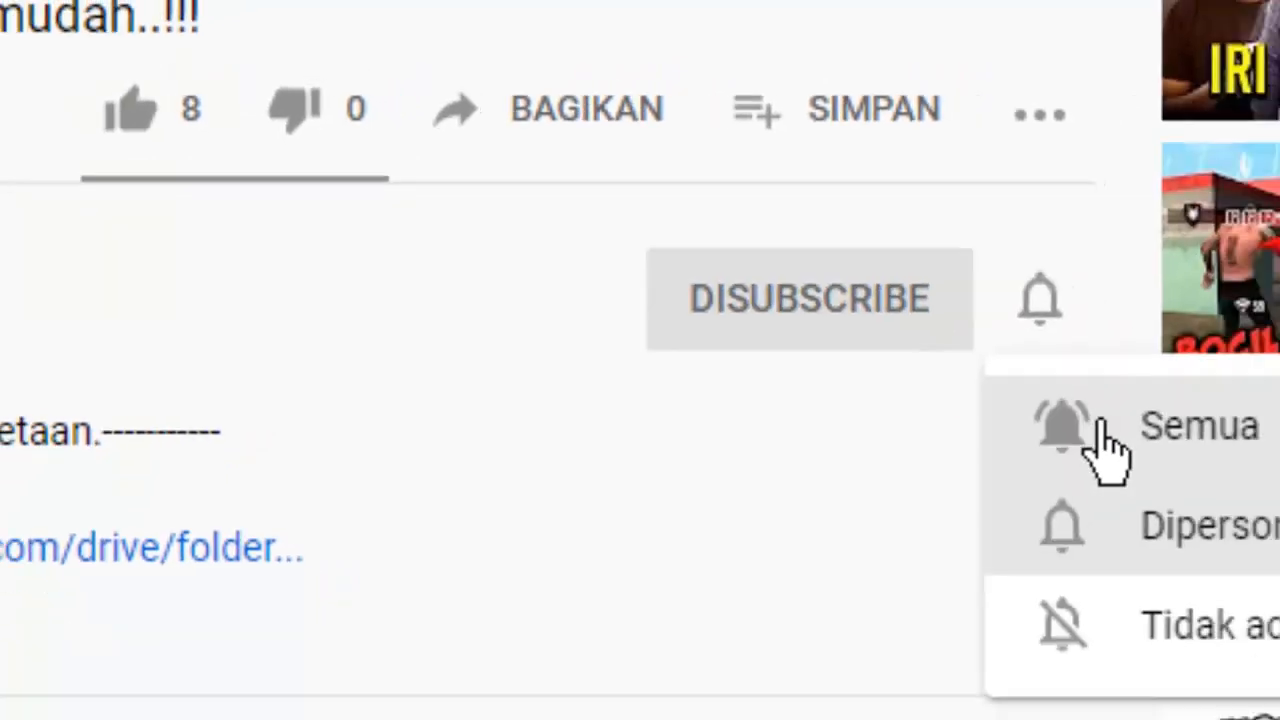
pyautogui.click(1190, 470)
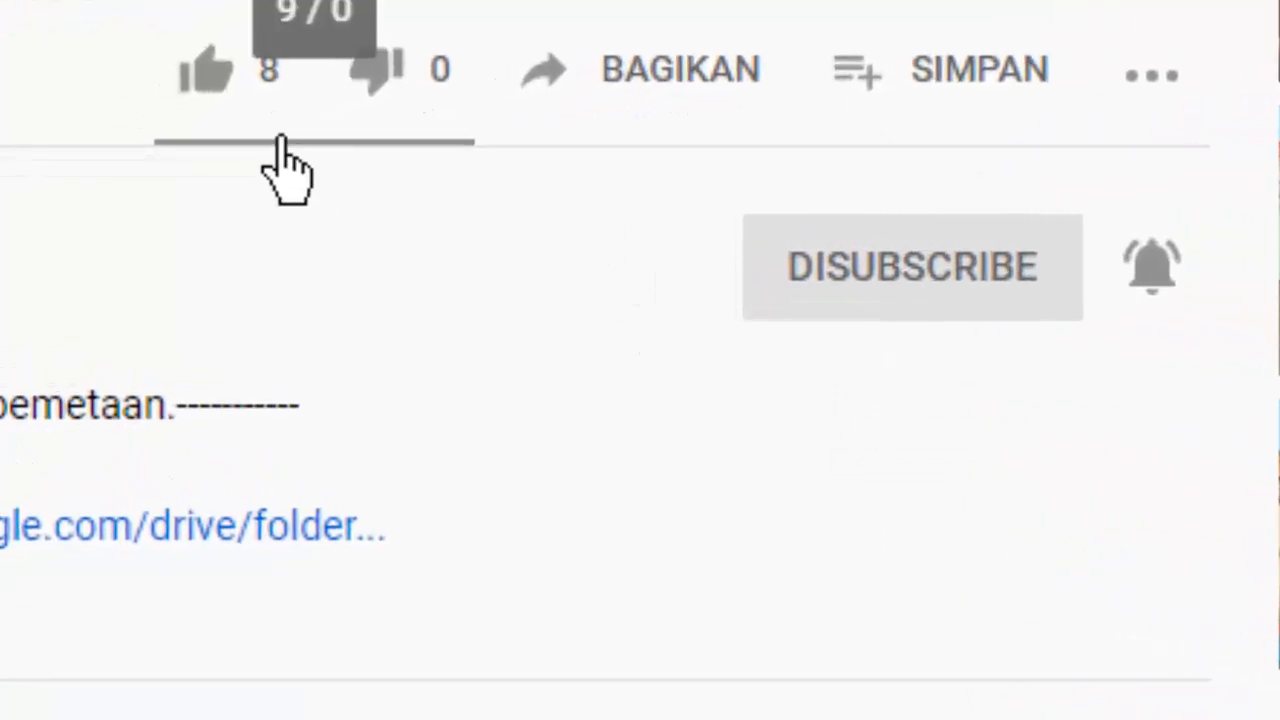
pyautogui.click(237, 100)
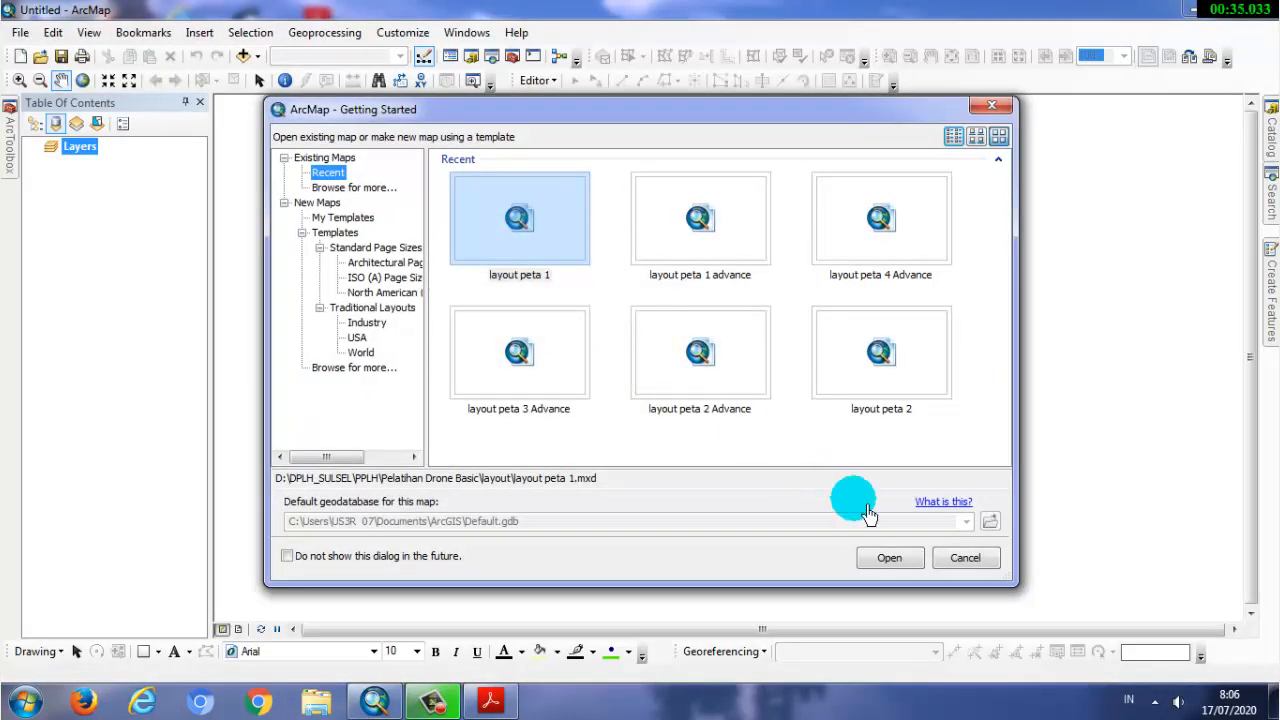
# - Dismiss the startup window and add the Reklamasi Makassar.shp shapefile from the LATIHAN 1 folder to the blank map
pyautogui.click(986, 566)
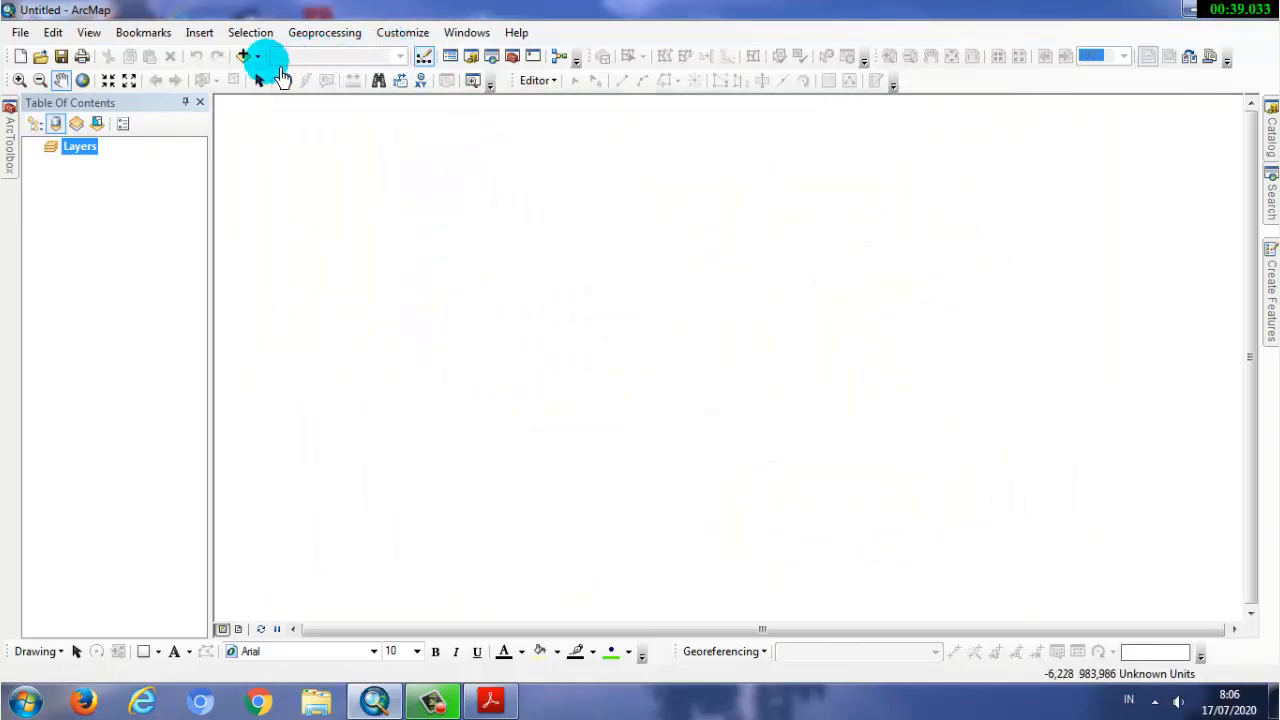
pyautogui.click(257, 56)
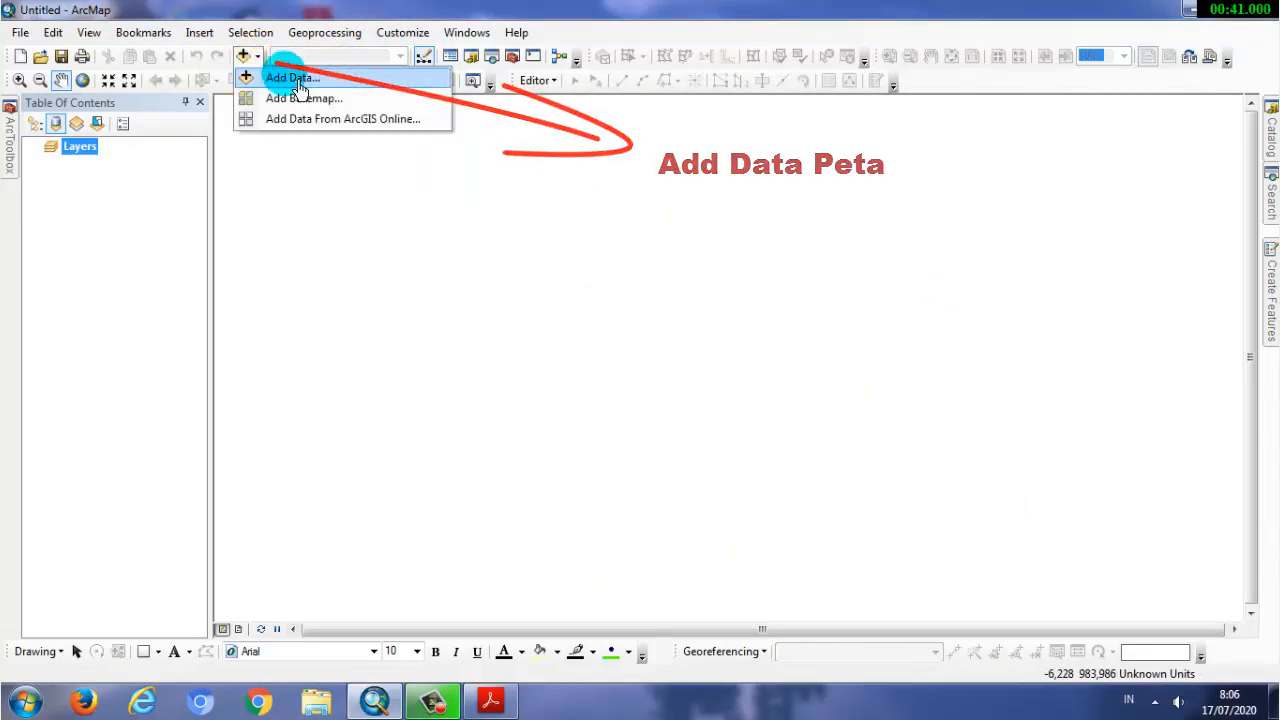
pyautogui.click(292, 80)
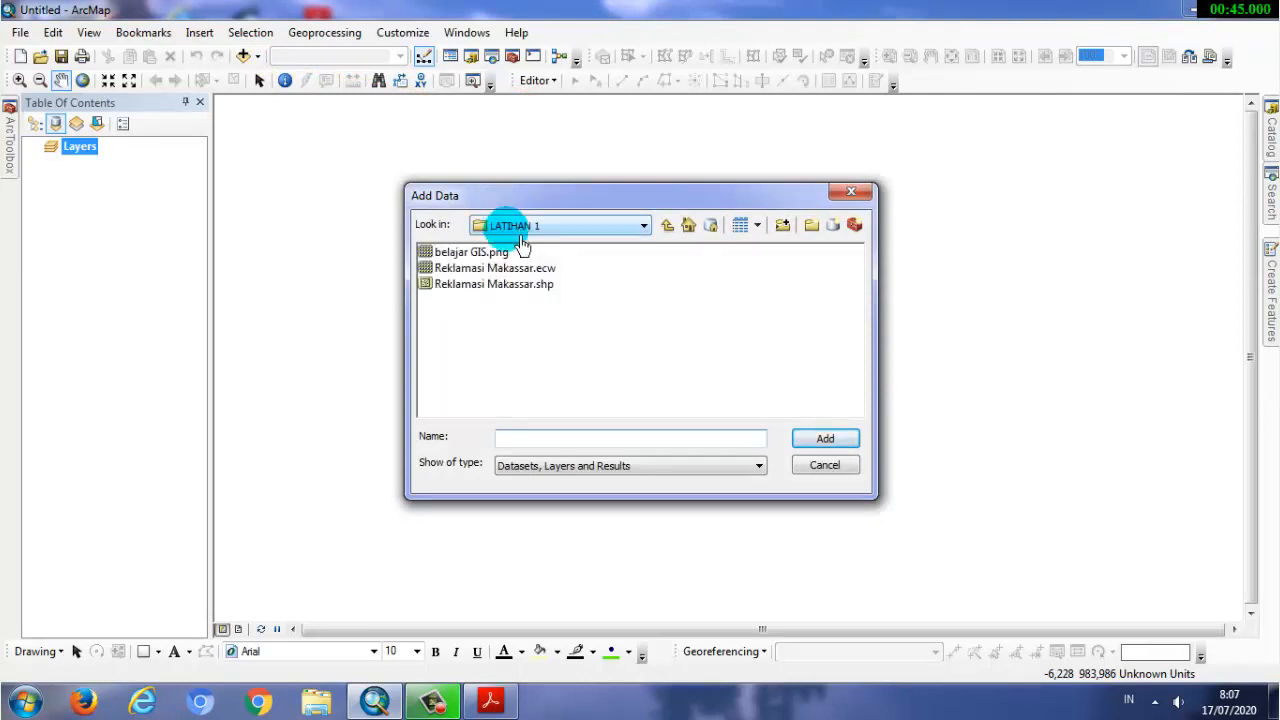
pyautogui.click(530, 284)
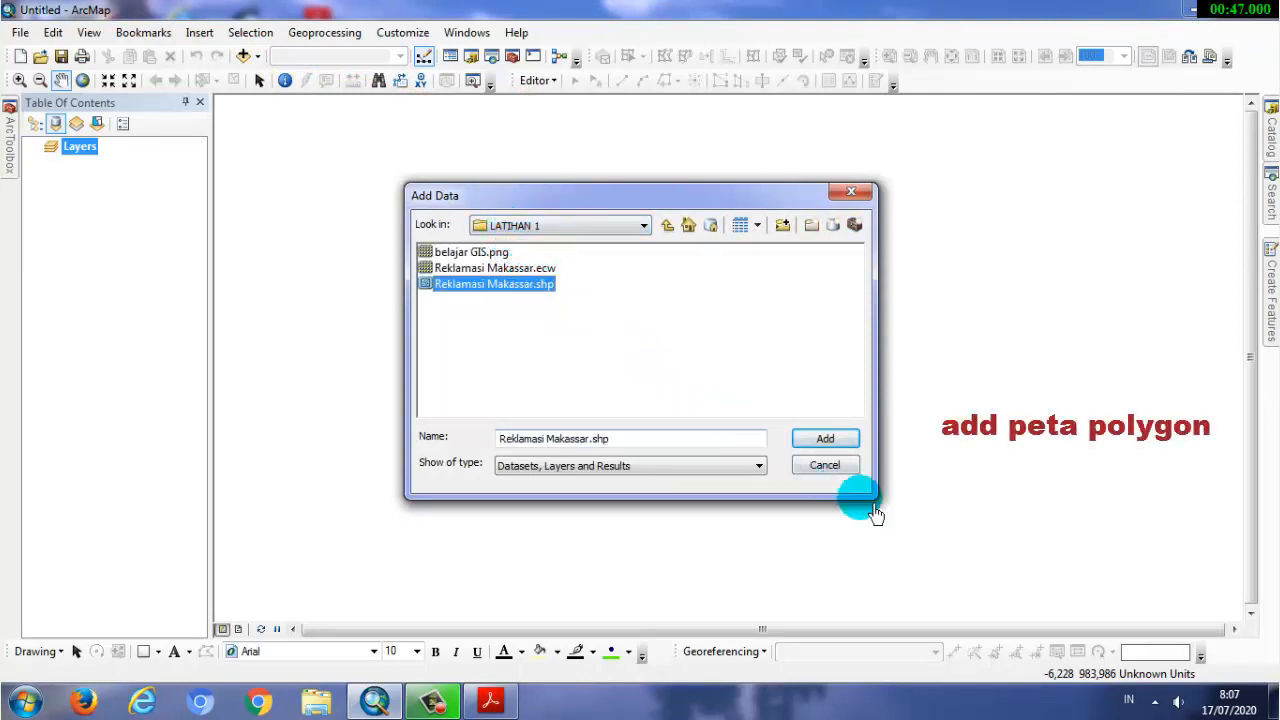
pyautogui.click(827, 437)
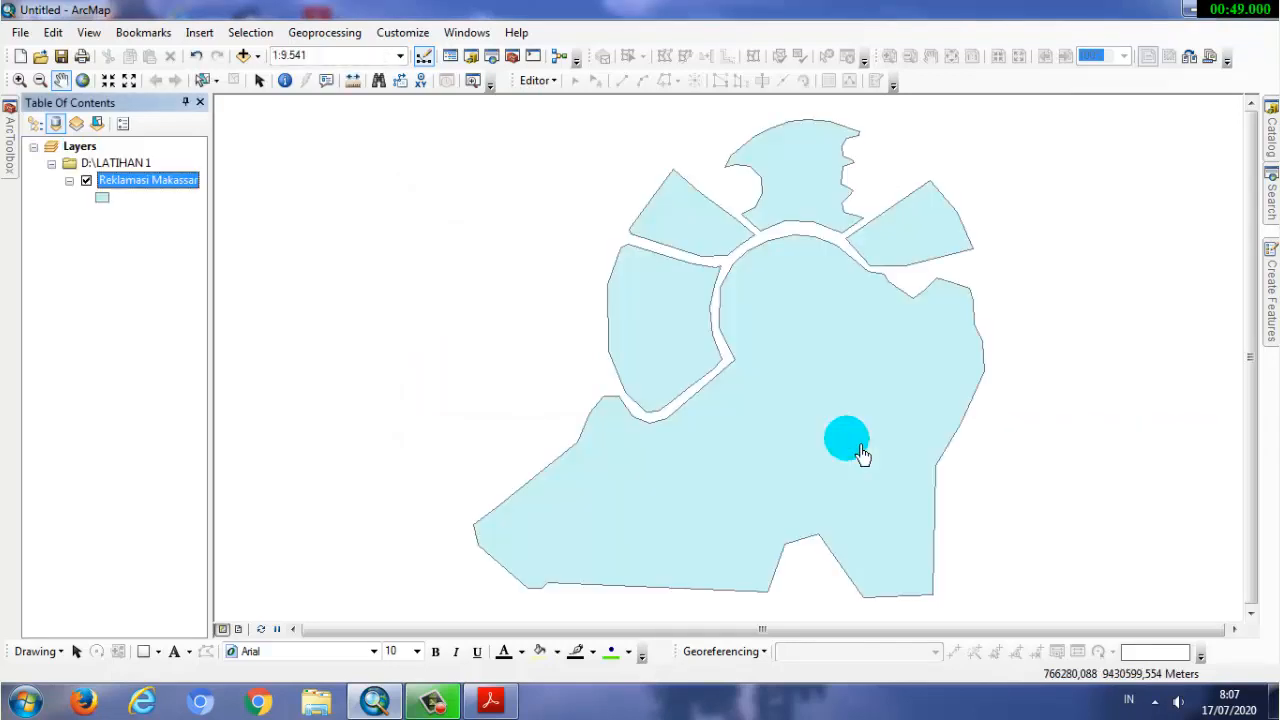
# - Set the display units in the data frame properties to Meters
pyautogui.moveTo(757, 385); pyautogui.dragTo(609, 391)
pyautogui.rightClick(466, 276)
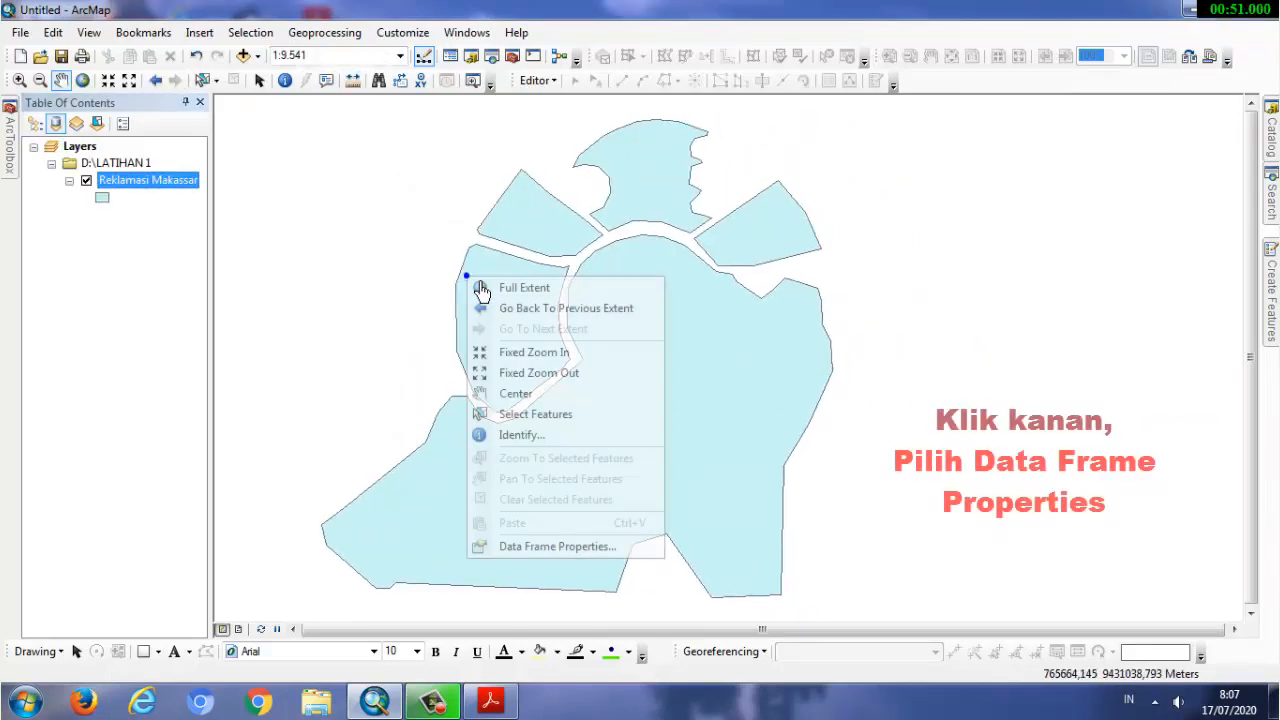
pyautogui.click(643, 555)
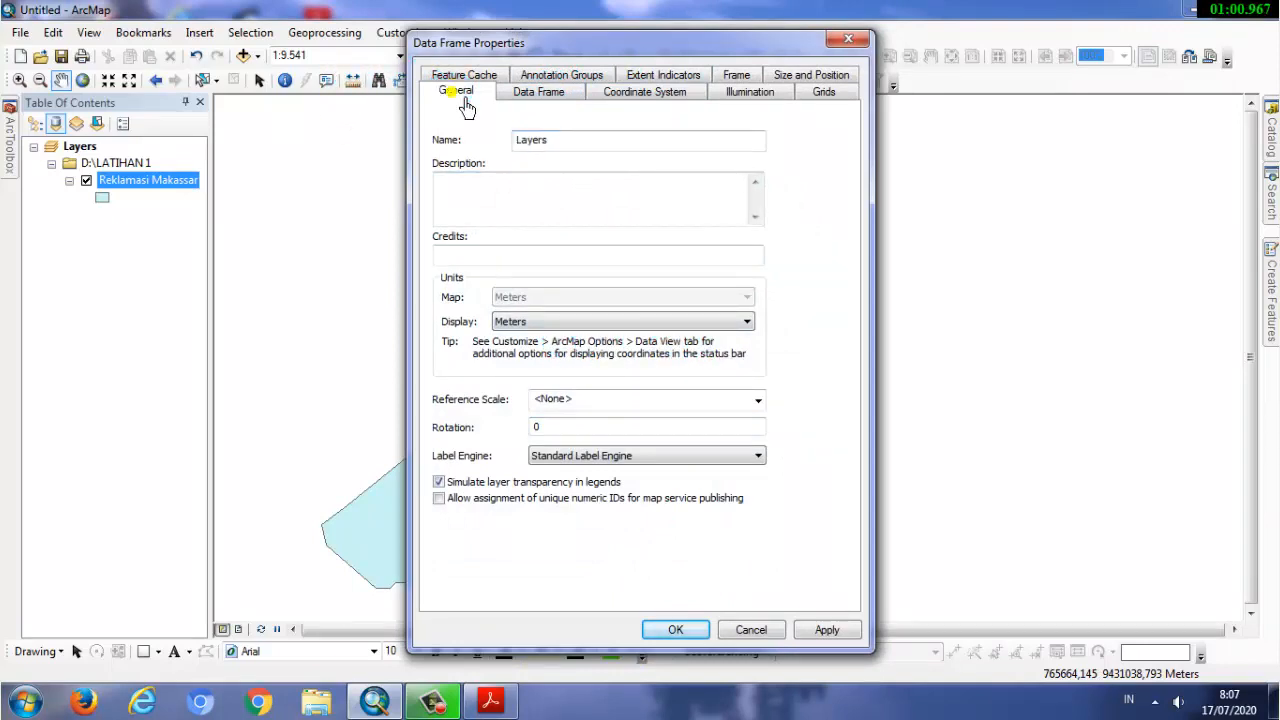
pyautogui.click(740, 321)
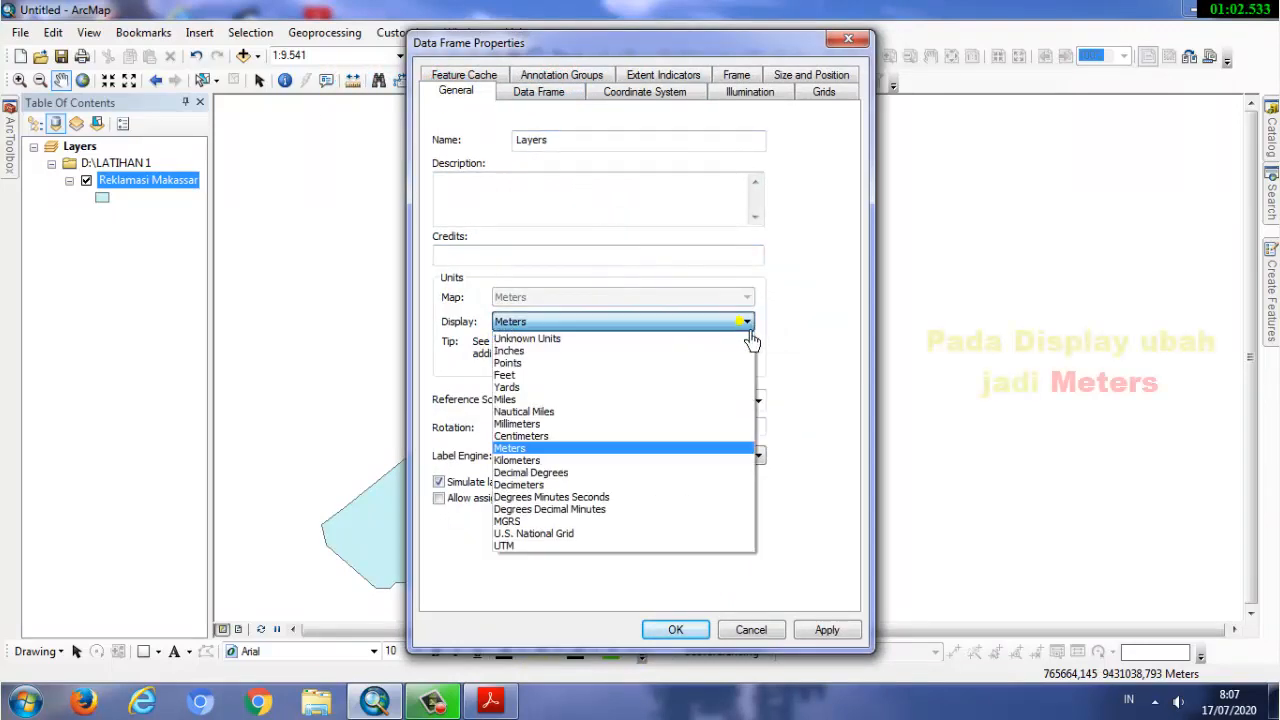
pyautogui.click(624, 448)
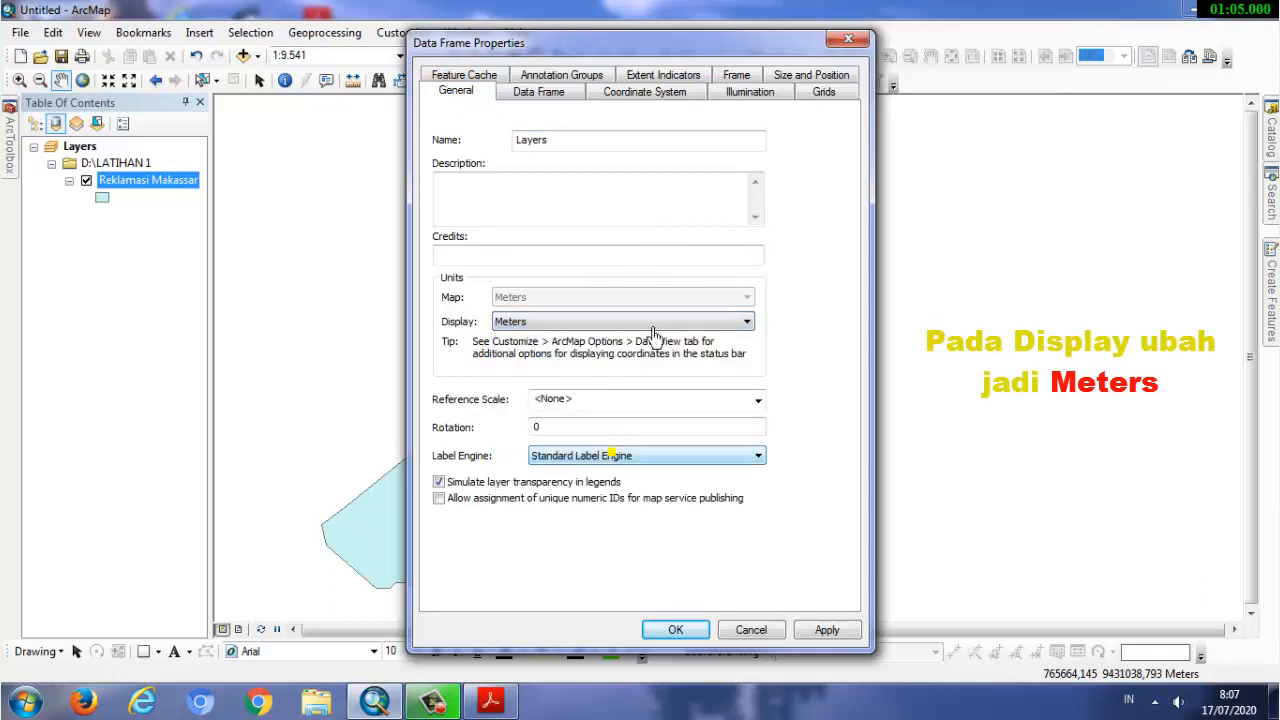
# - Set the data frame's coordinate system to the projected WGS 1984 UTM Zone 50S in the Southern Hemisphere group and apply it
pyautogui.click(644, 91)
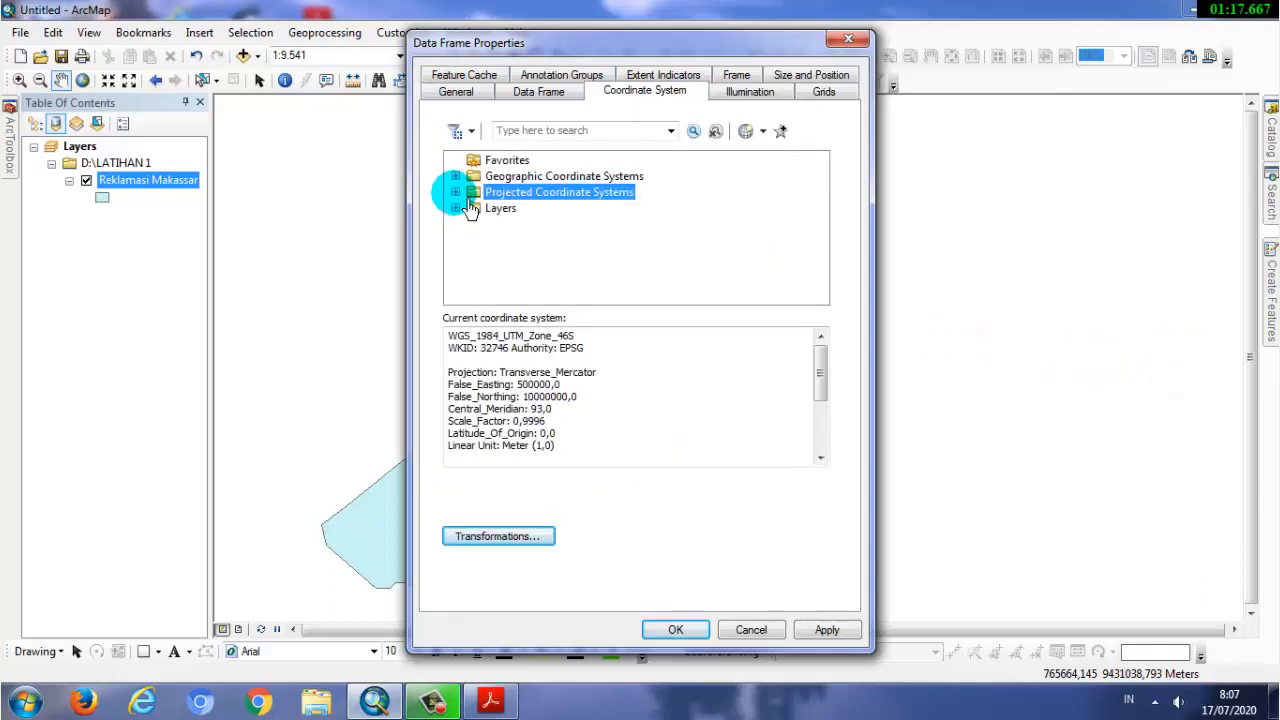
pyautogui.click(456, 192)
pyautogui.scroll(-2, 463, 200)
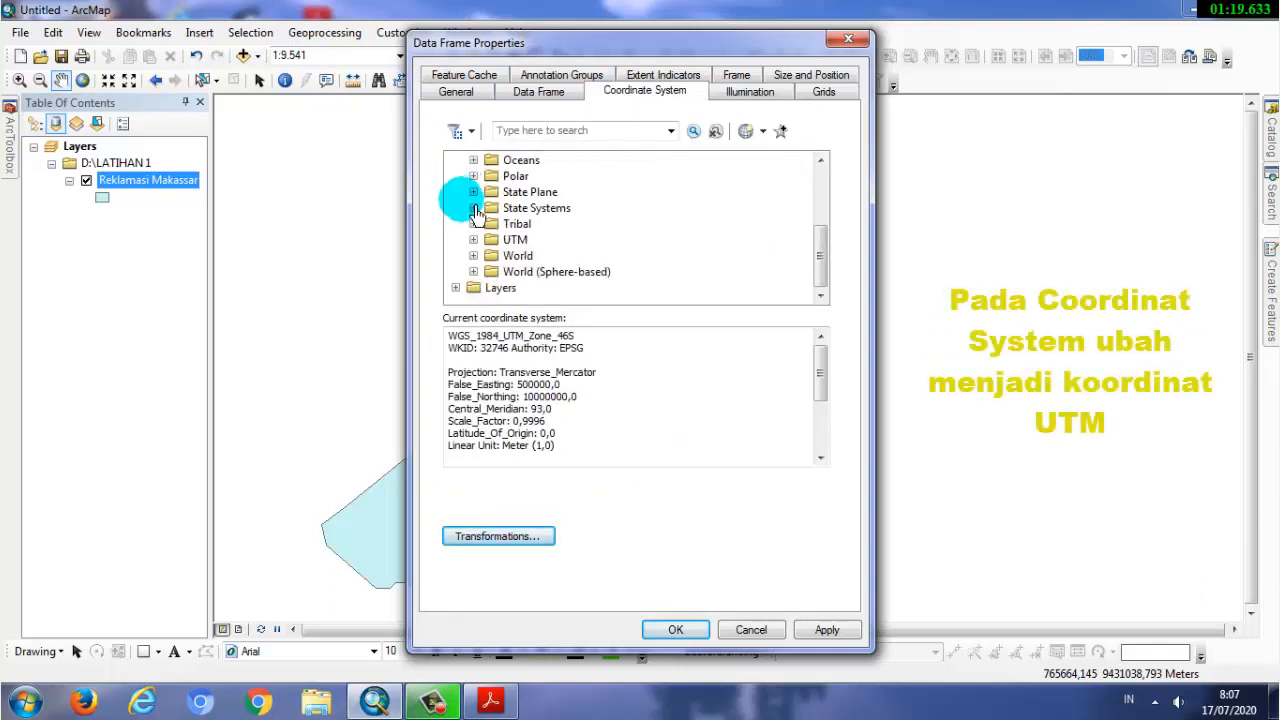
pyautogui.click(473, 240)
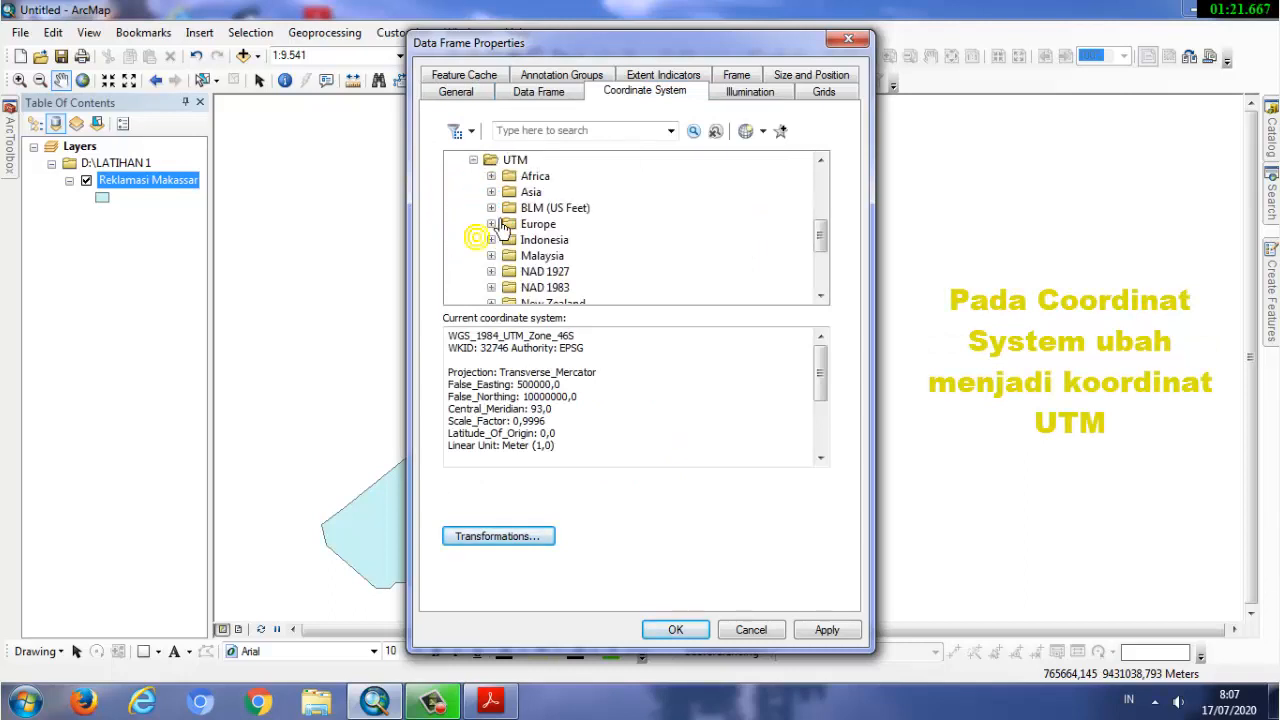
pyautogui.scroll(-3, 530, 190)
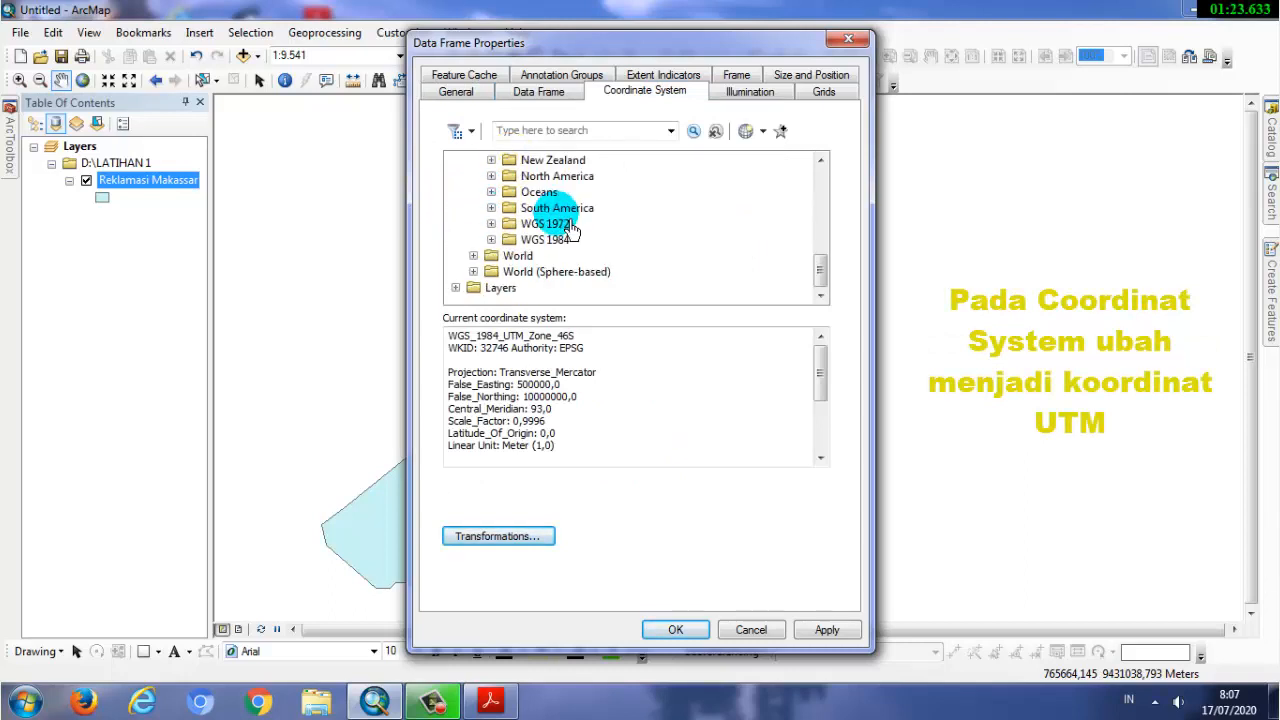
pyautogui.click(534, 246)
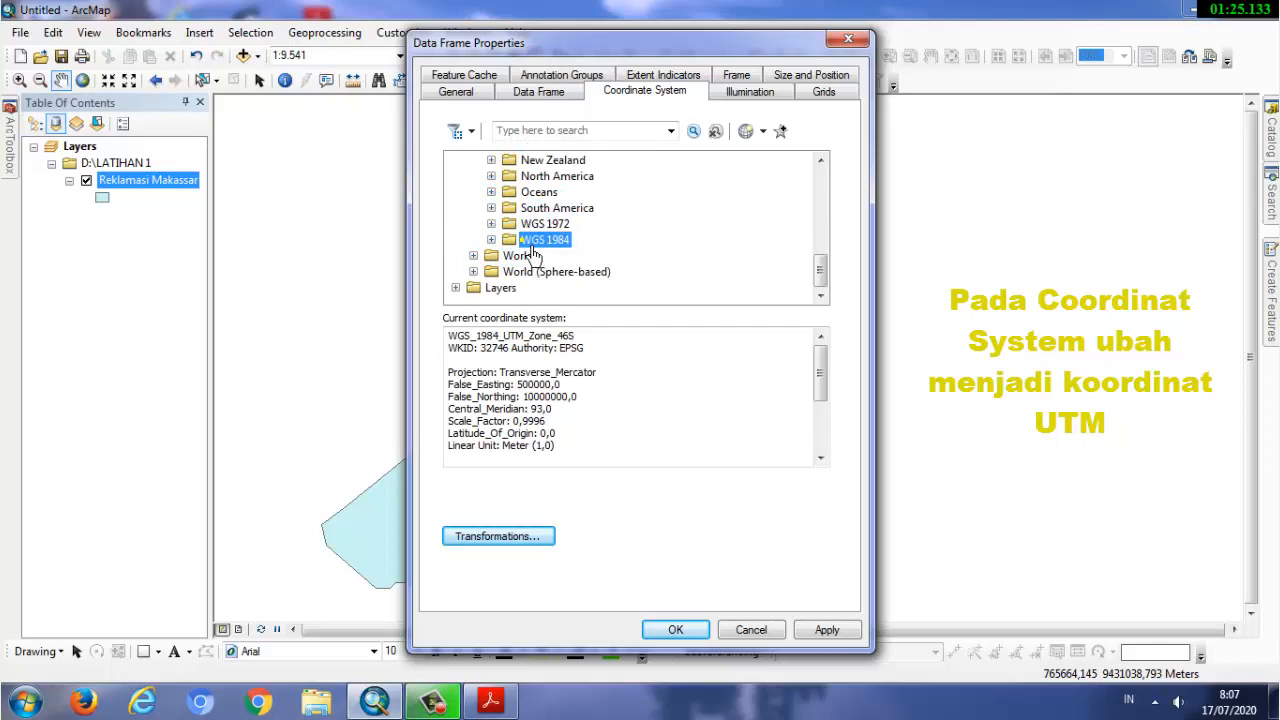
pyautogui.doubleClick(504, 246)
pyautogui.click(512, 243)
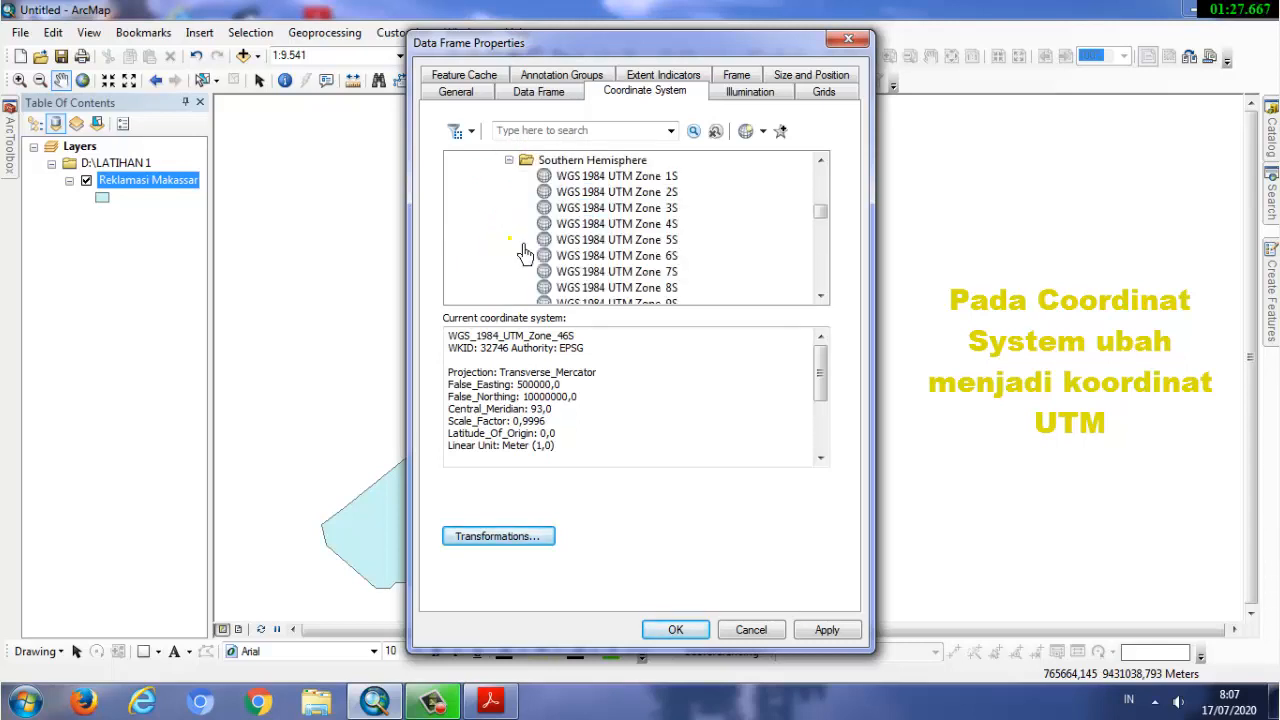
pyautogui.click(562, 160)
pyautogui.scroll(-2, 686, 238)
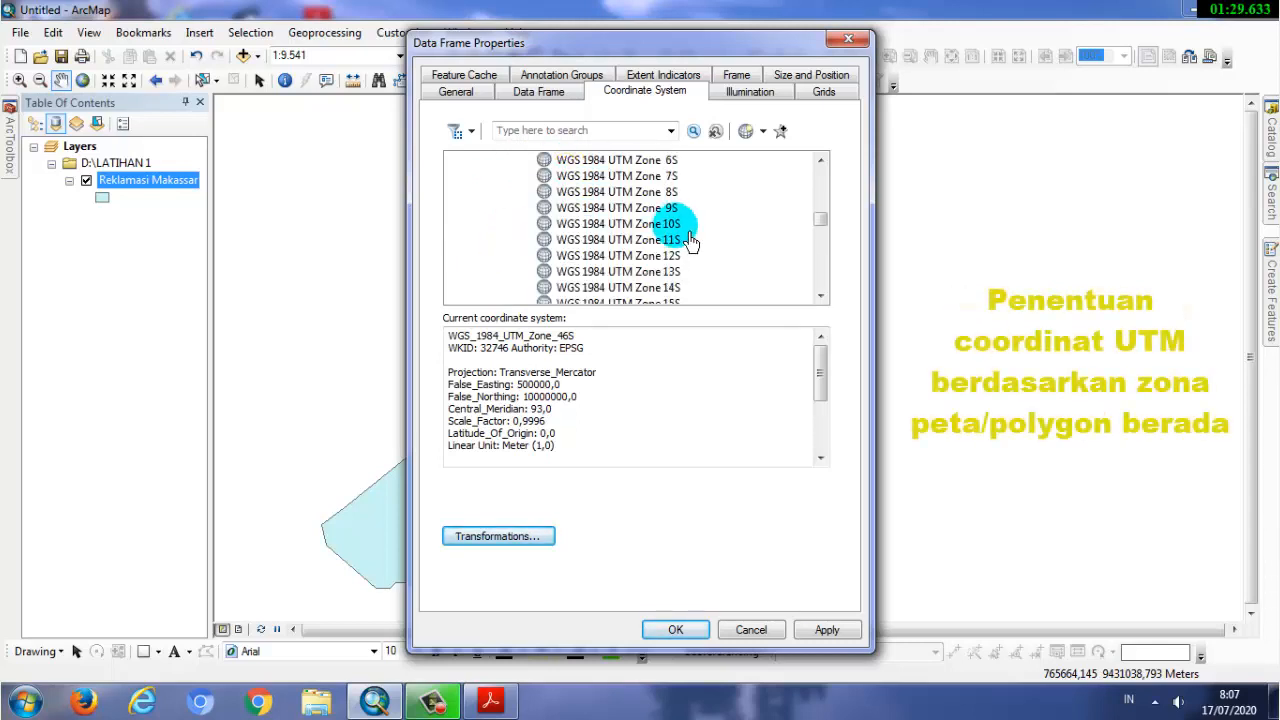
pyautogui.scroll(-5, 686, 246)
pyautogui.scroll(5, 694, 263)
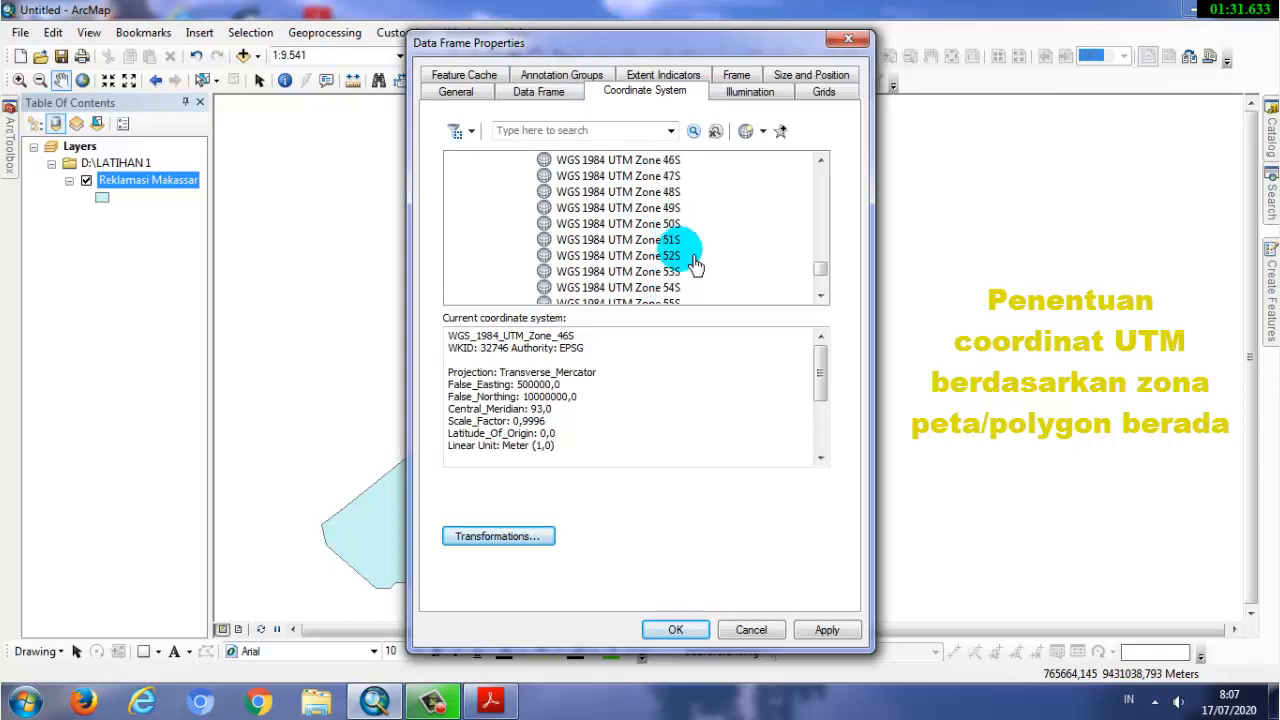
pyautogui.click(661, 228)
pyautogui.click(680, 632)
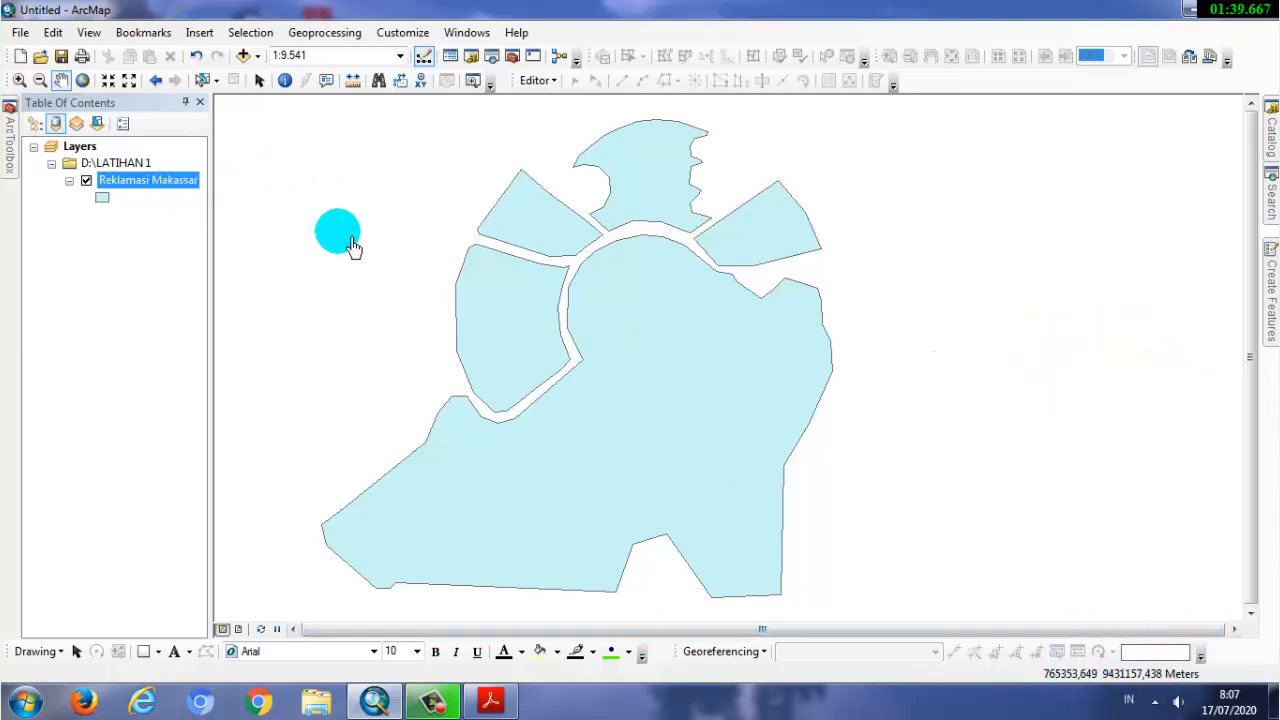
# - Add a field named Luas of type Double to the Reklamasi Makassar layer's attribute table
pyautogui.rightClick(150, 190)
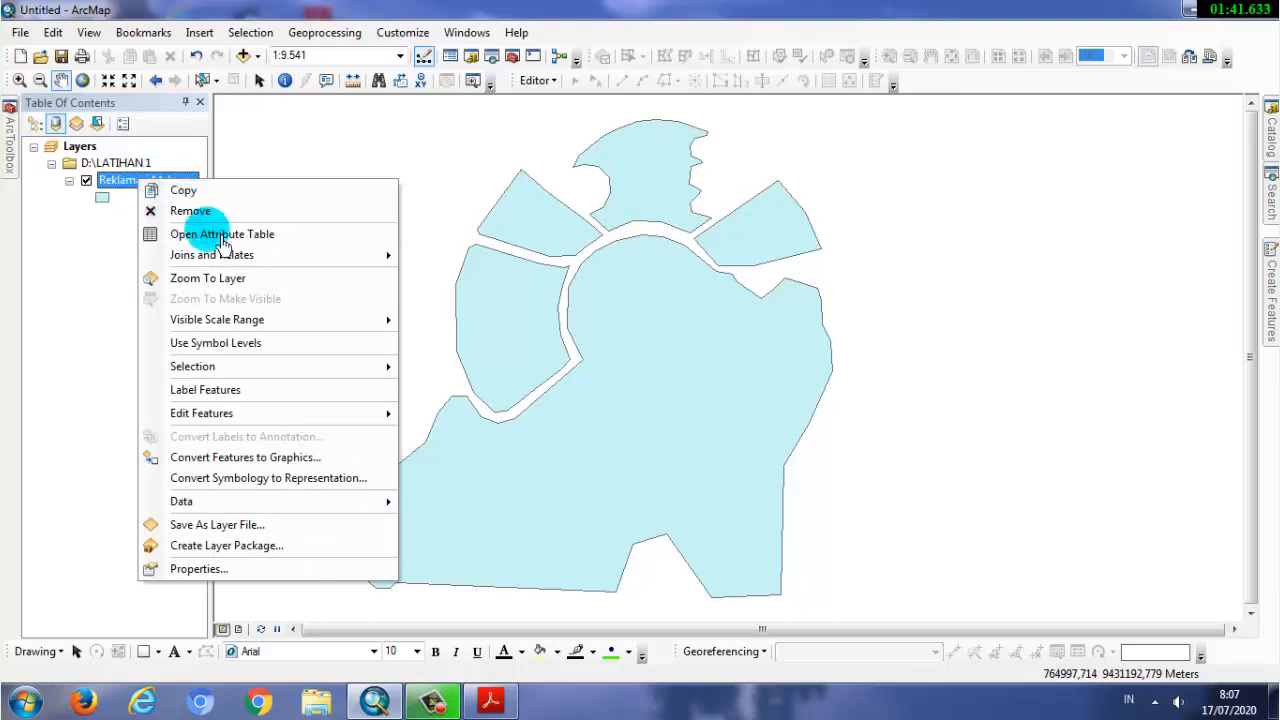
pyautogui.click(226, 236)
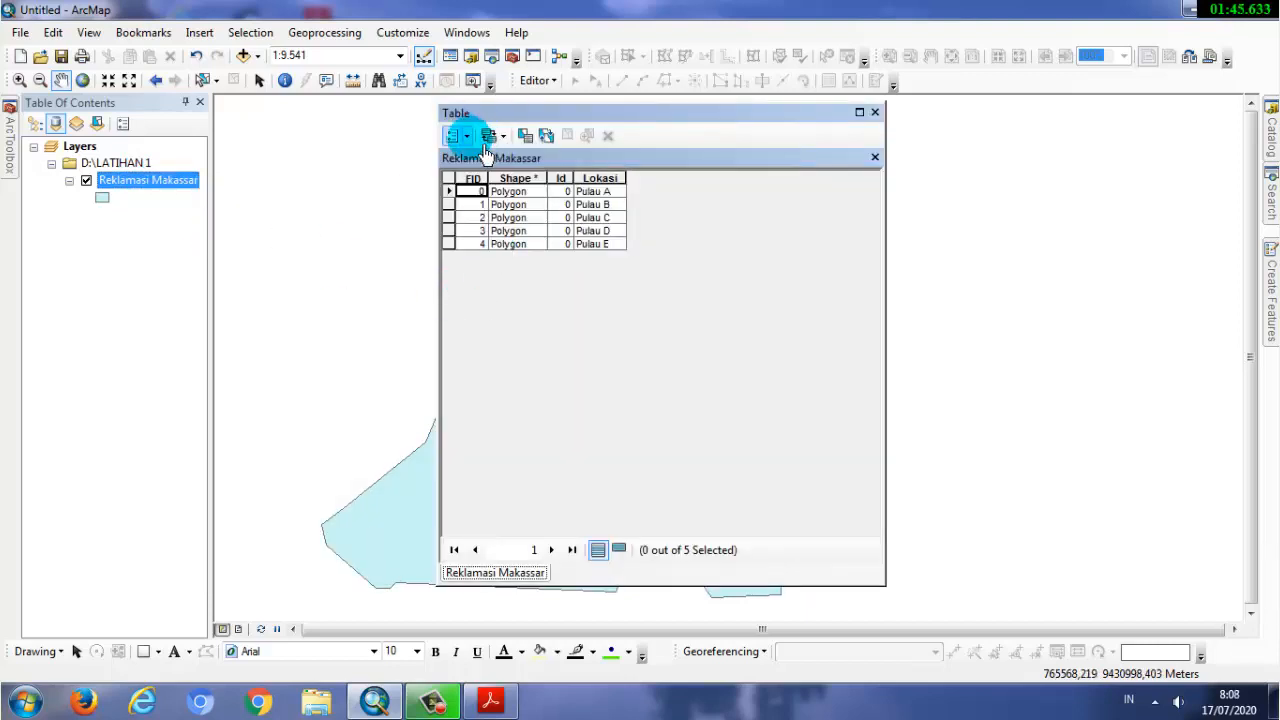
pyautogui.click(455, 135)
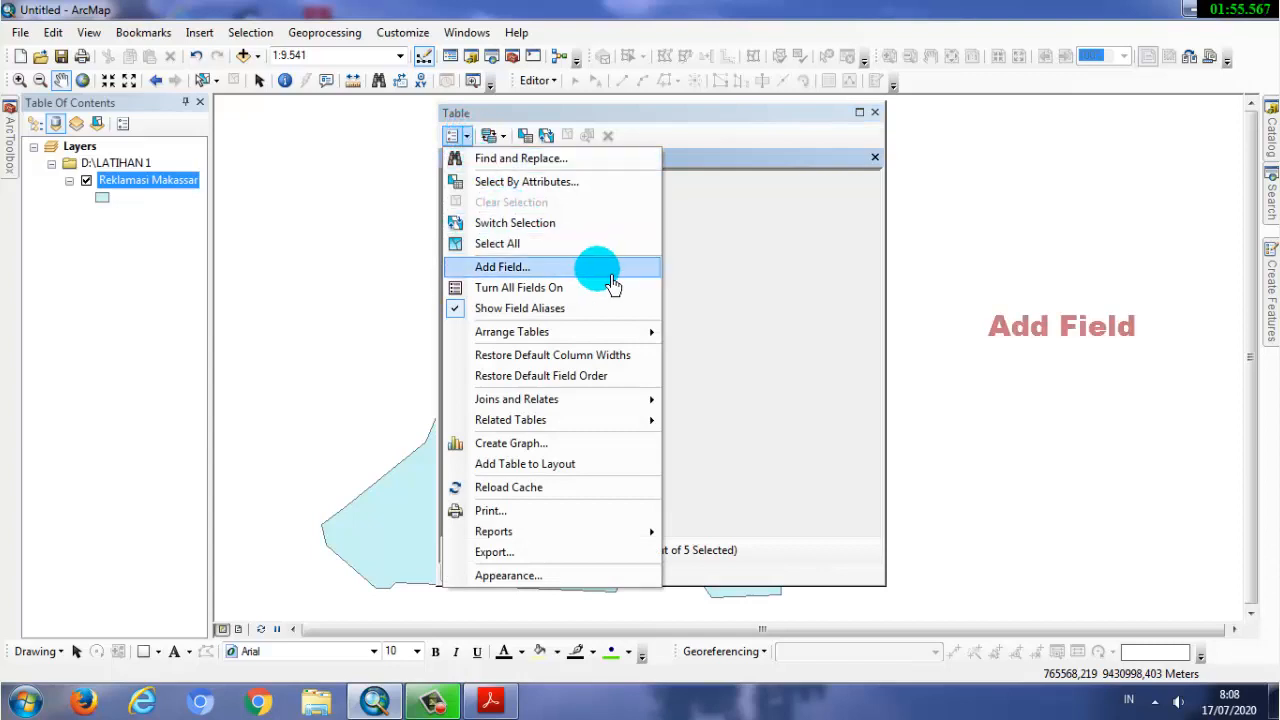
pyautogui.click(502, 267)
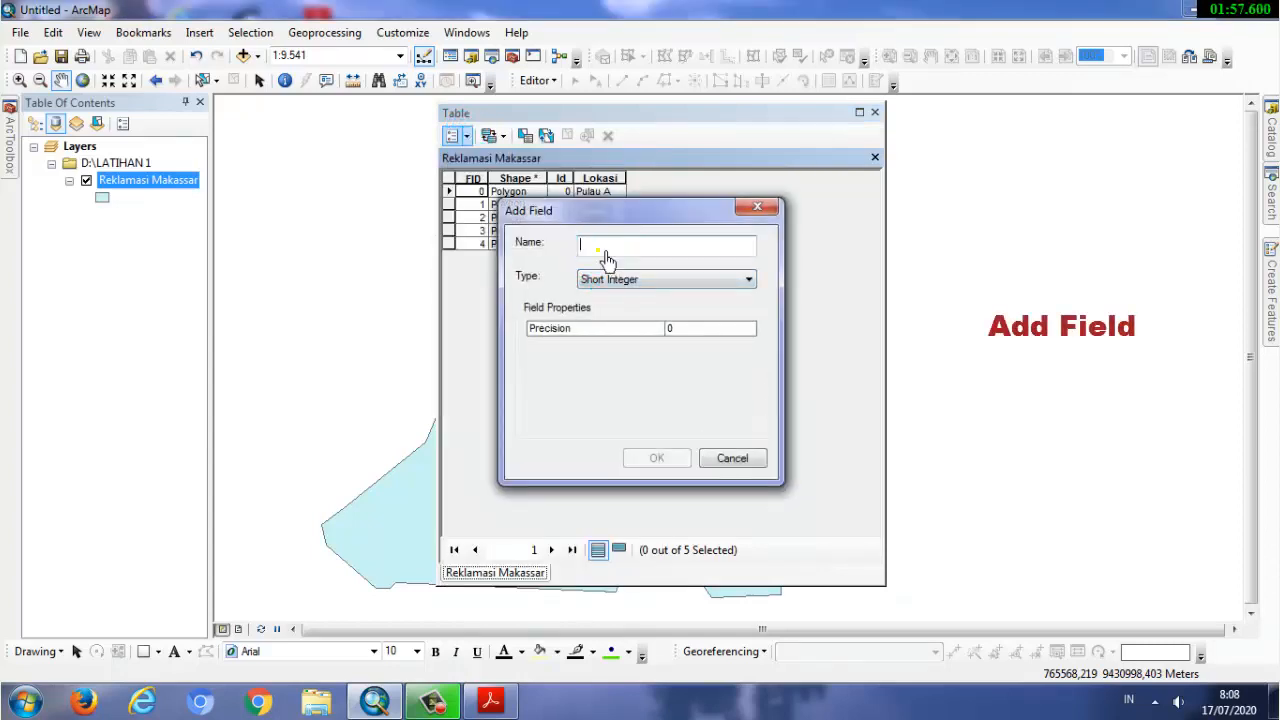
pyautogui.click(605, 256)
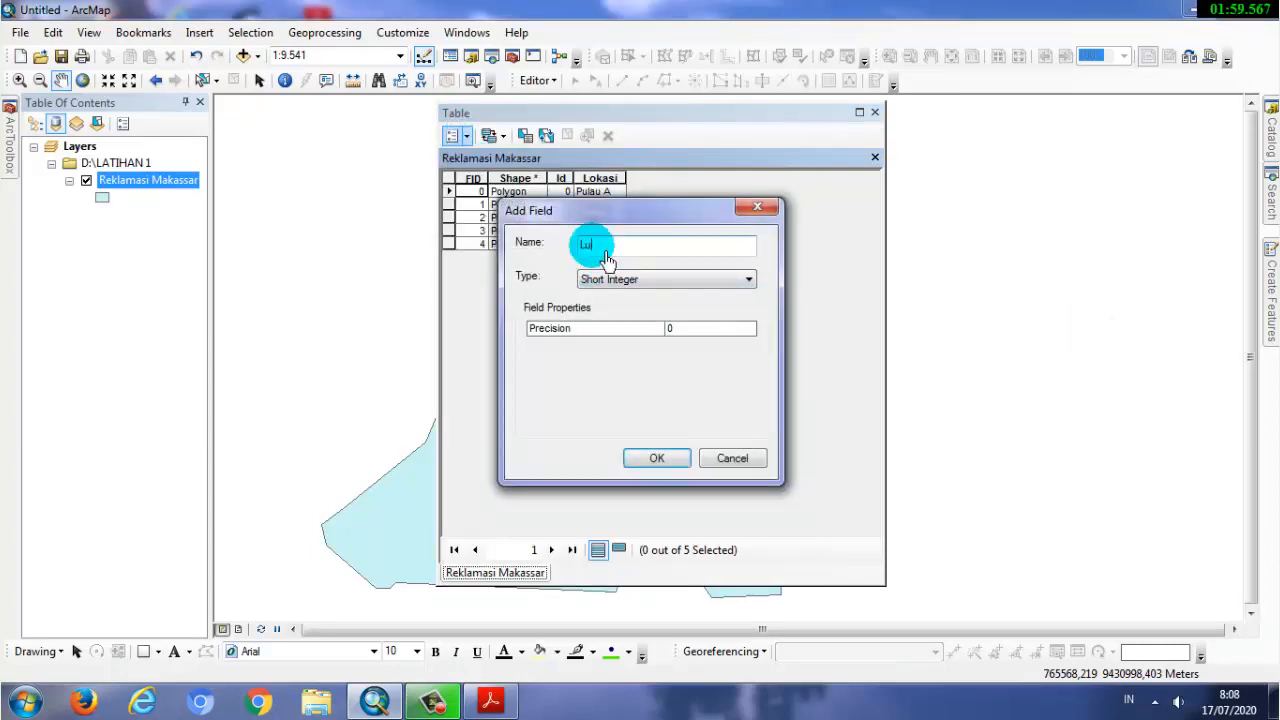
pyautogui.click(749, 281)
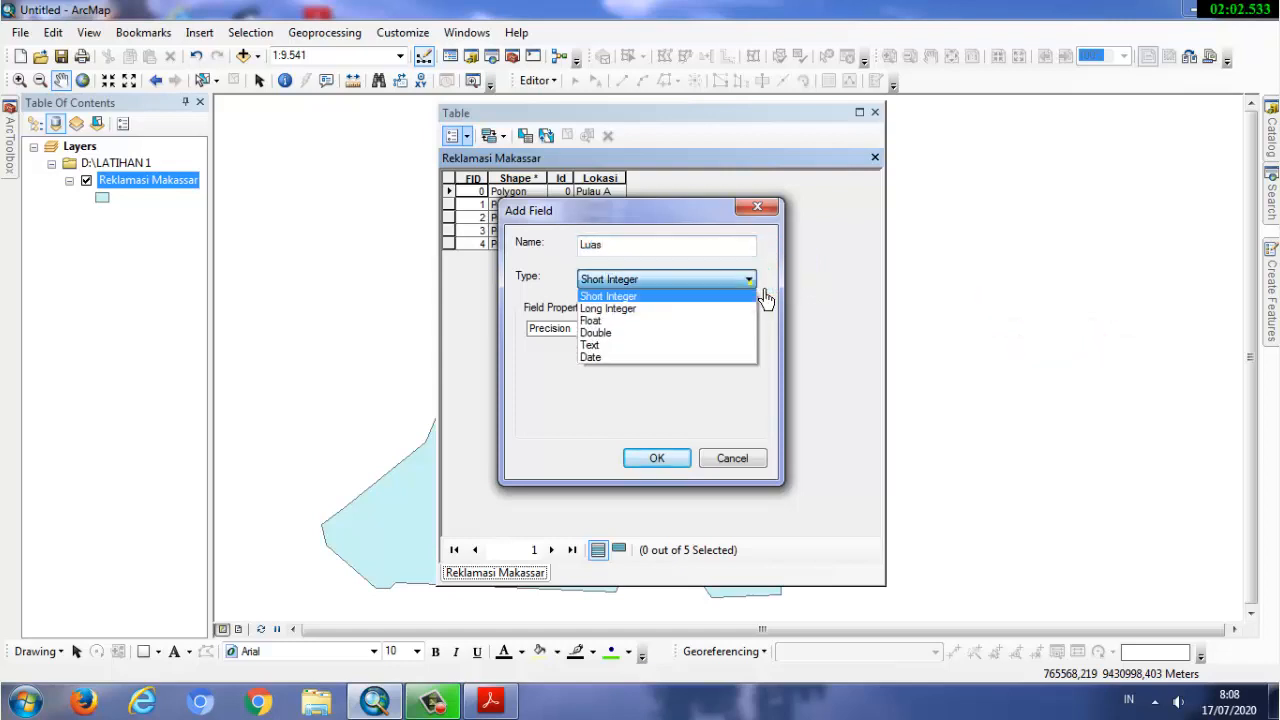
pyautogui.click(737, 350)
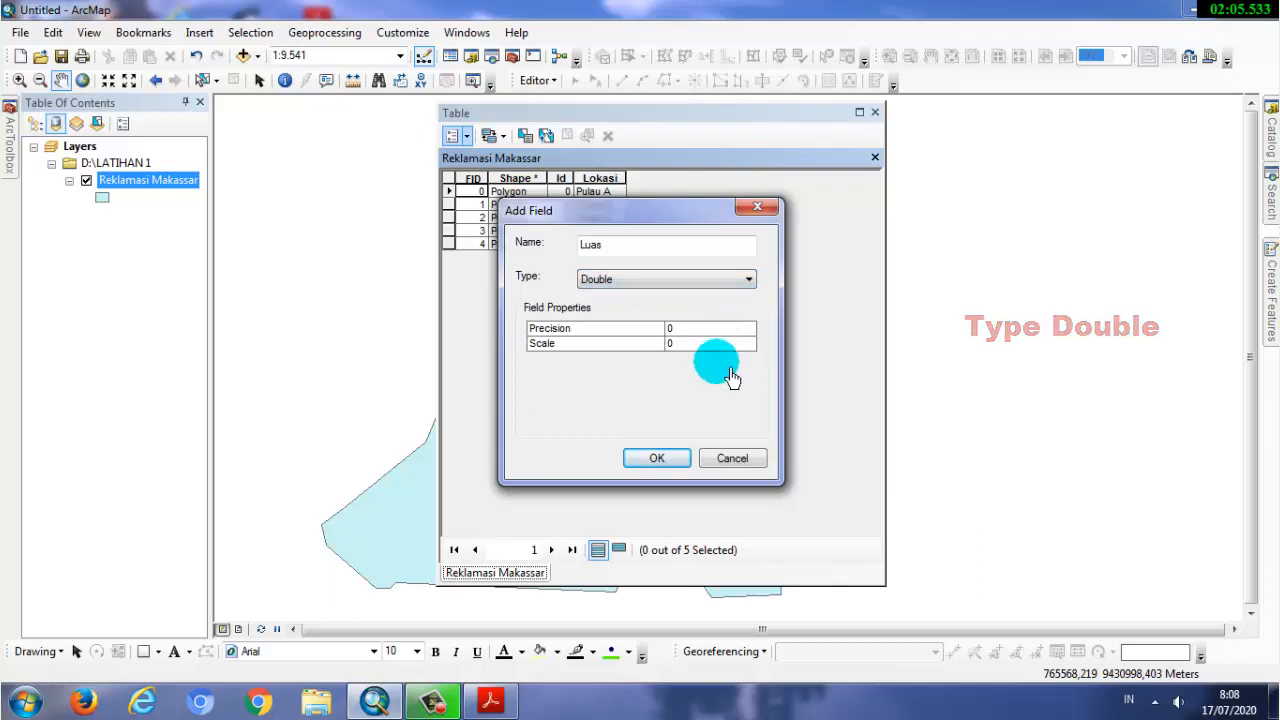
pyautogui.click(690, 466)
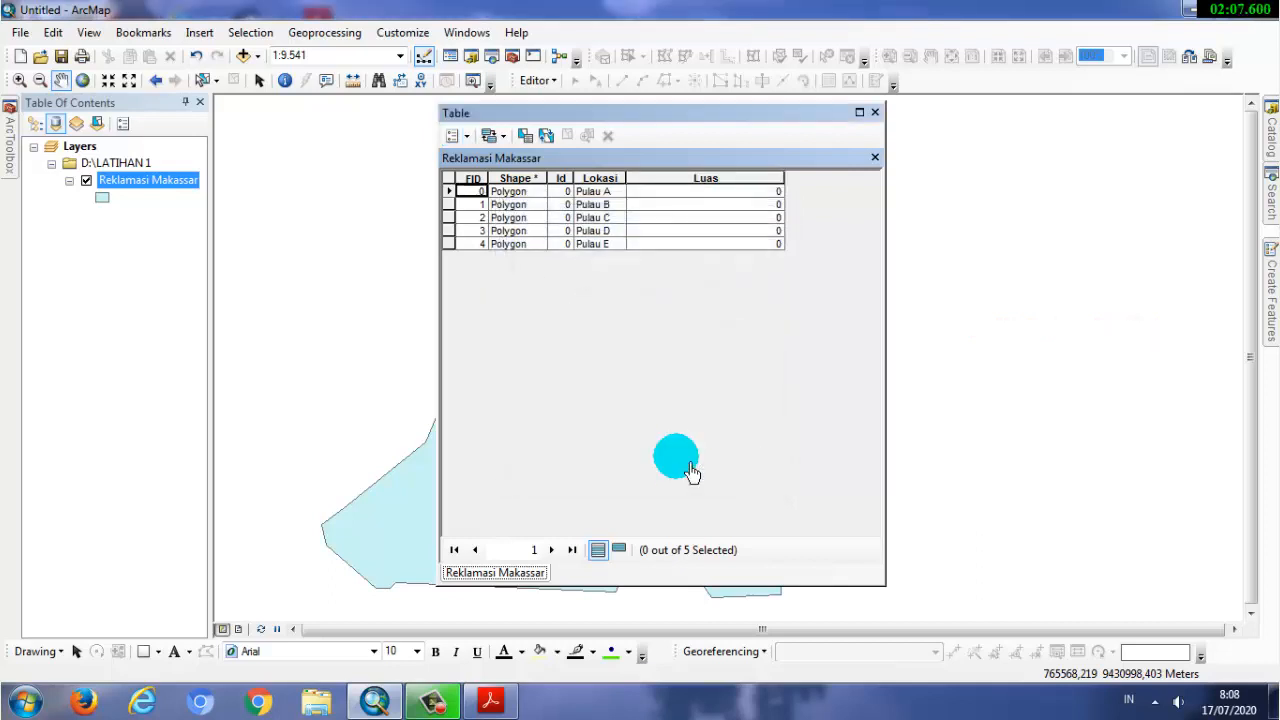
# - Calculate the Luas field's geometry as Area in Hectares, using the coordinate system of the data source
pyautogui.click(745, 180)
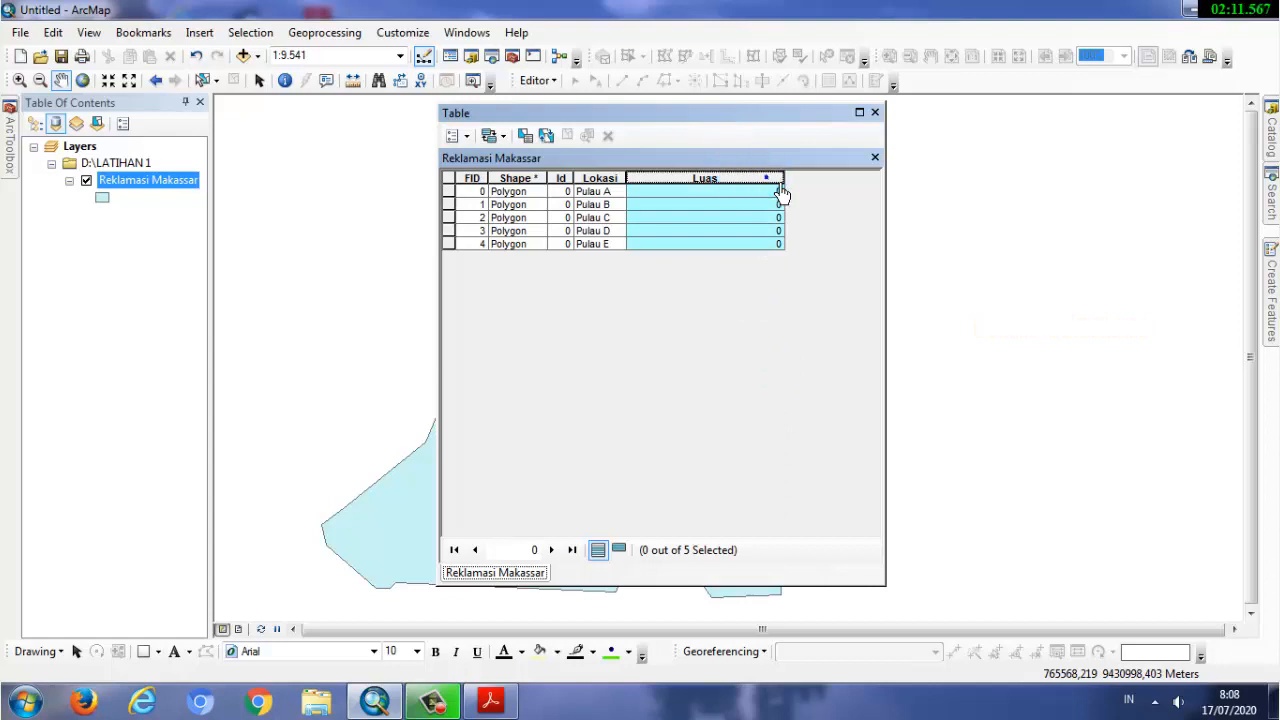
pyautogui.rightClick(777, 185)
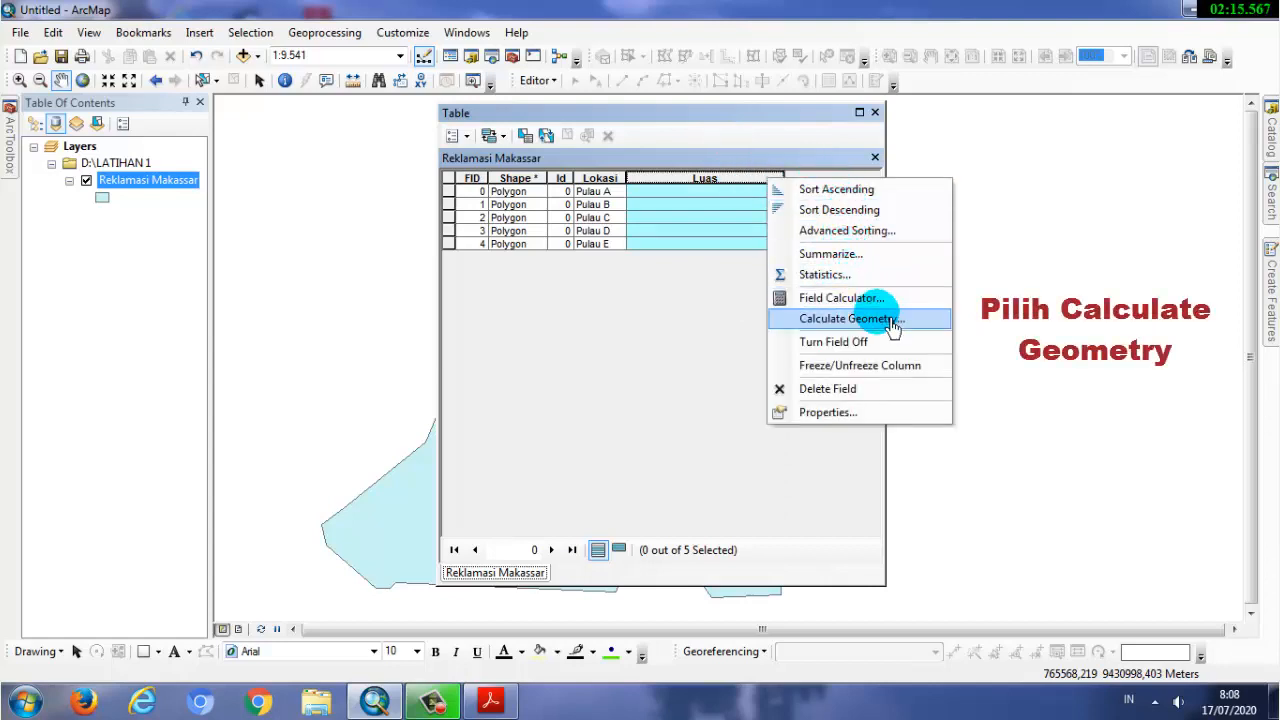
pyautogui.click(931, 322)
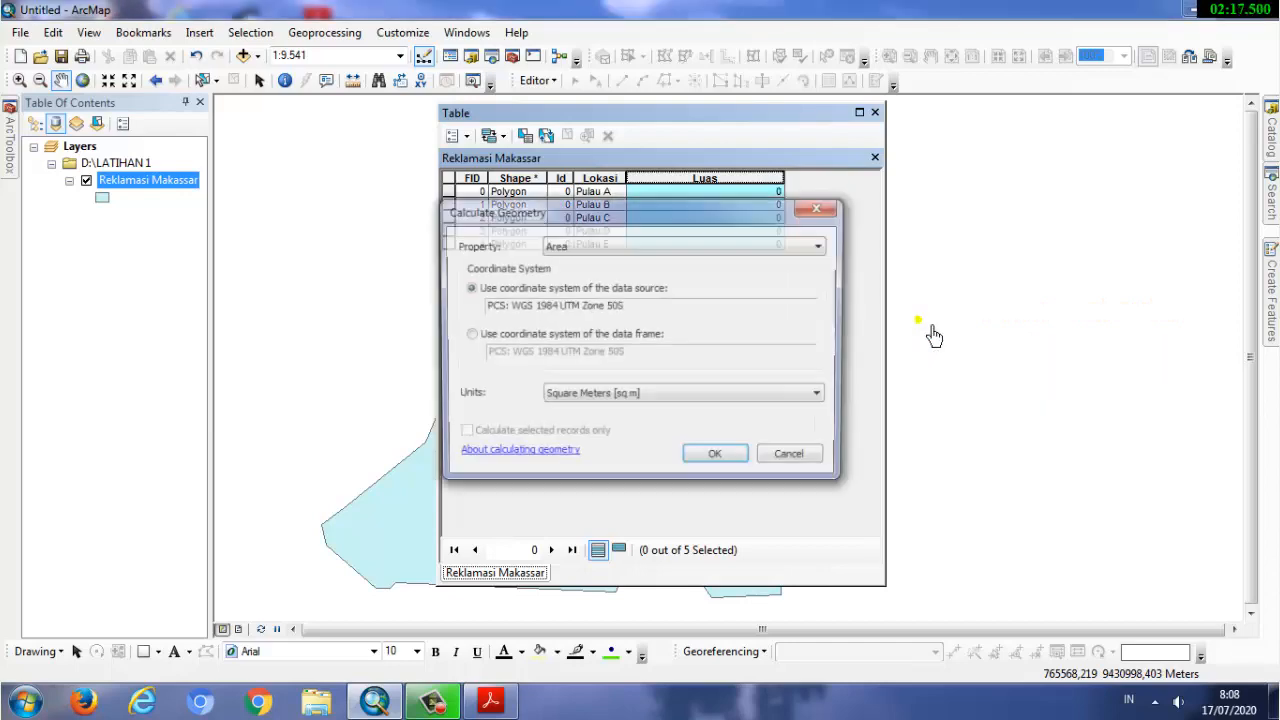
pyautogui.moveTo(641, 213); pyautogui.dragTo(671, 219)
pyautogui.moveTo(745, 236); pyautogui.dragTo(1007, 150)
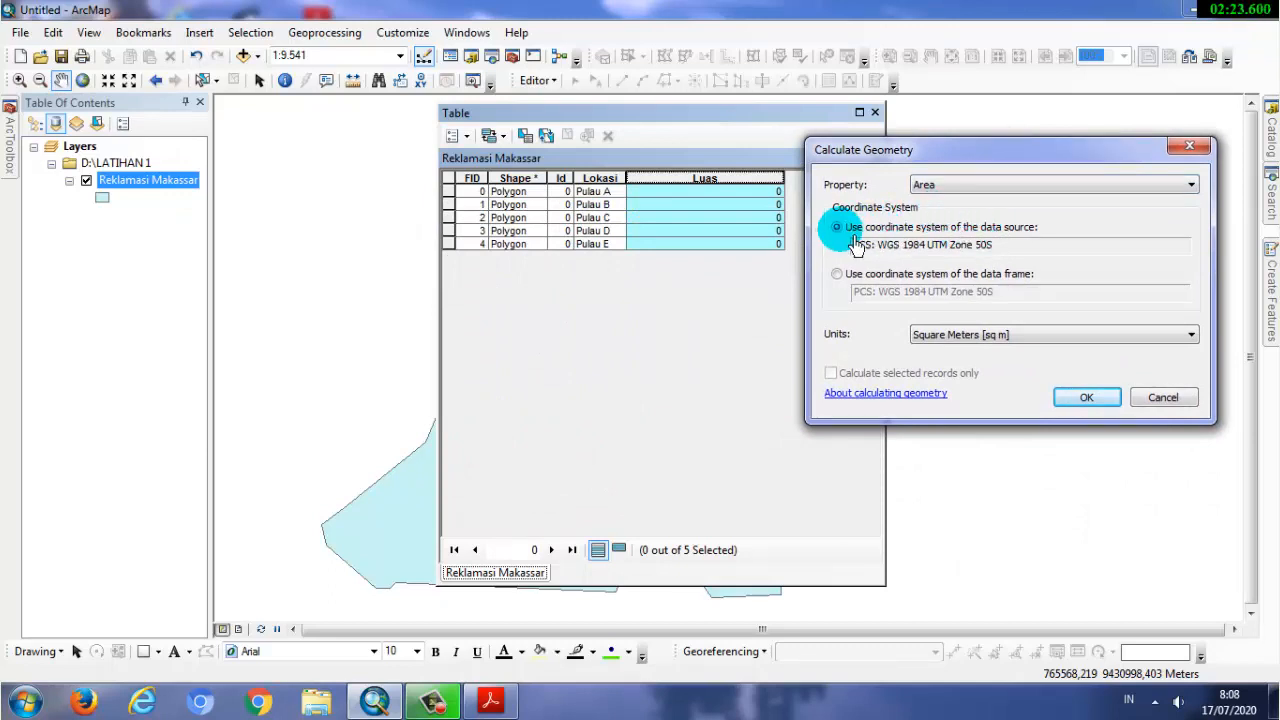
pyautogui.click(945, 185)
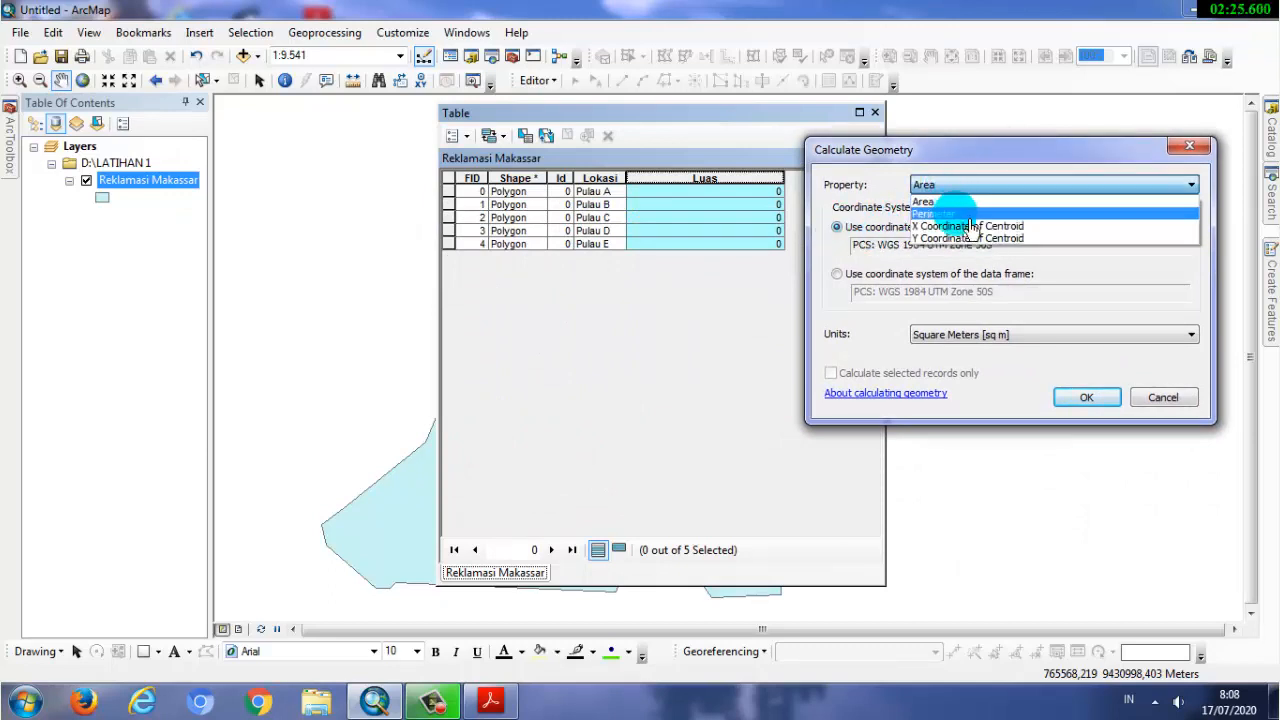
pyautogui.click(950, 201)
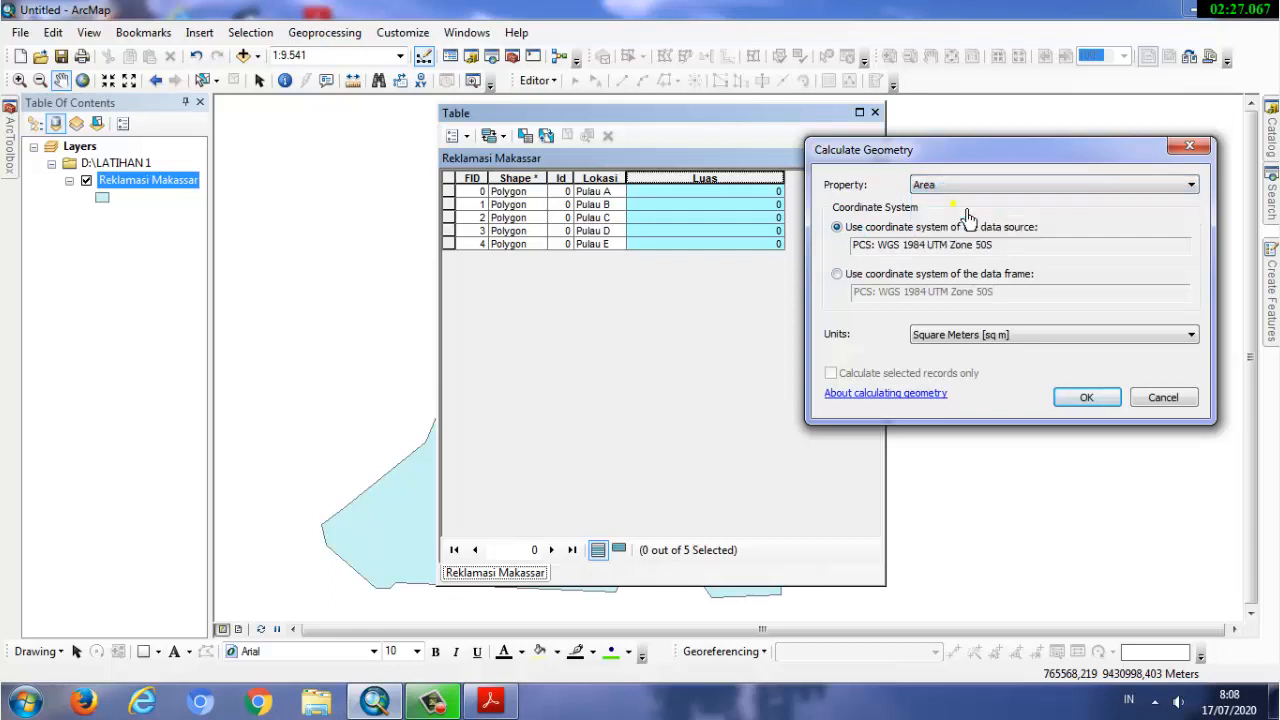
pyautogui.click(988, 330)
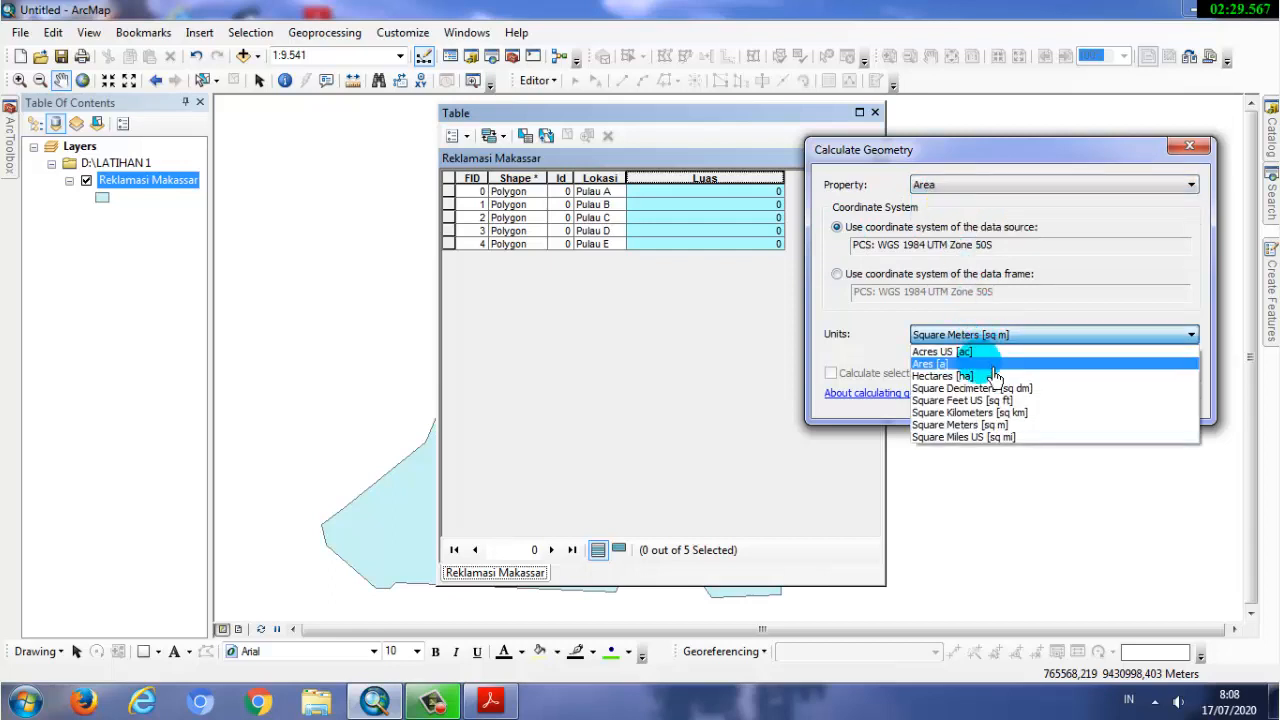
pyautogui.click(1112, 376)
pyautogui.click(1110, 400)
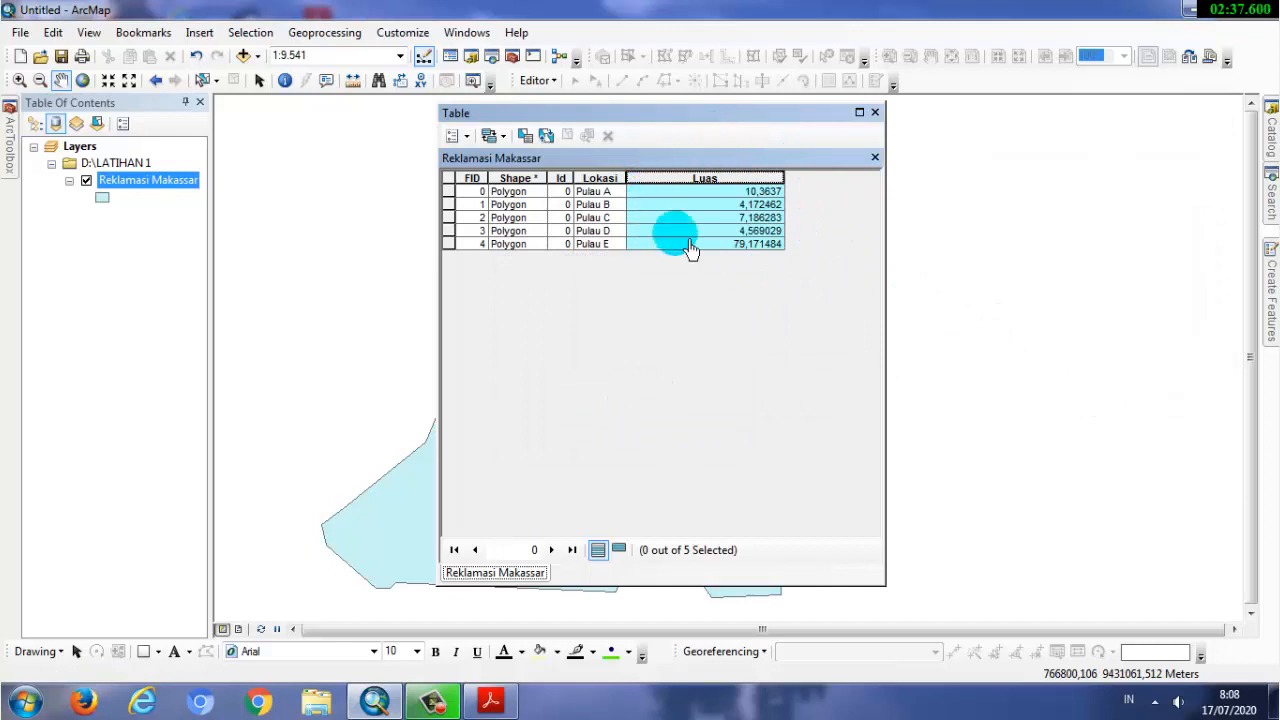
# - Format the Luas field's numbers to 2 significant digits, narrow its column and close the attribute table
pyautogui.rightClick(751, 179)
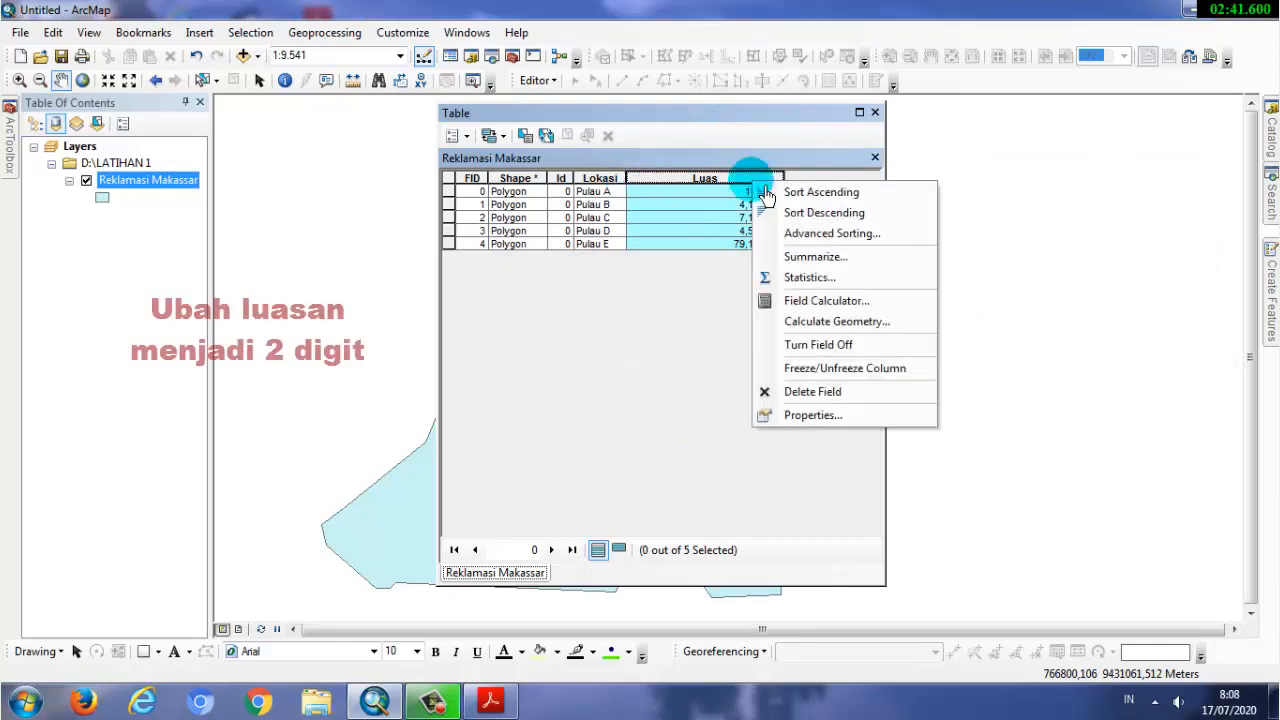
pyautogui.click(890, 420)
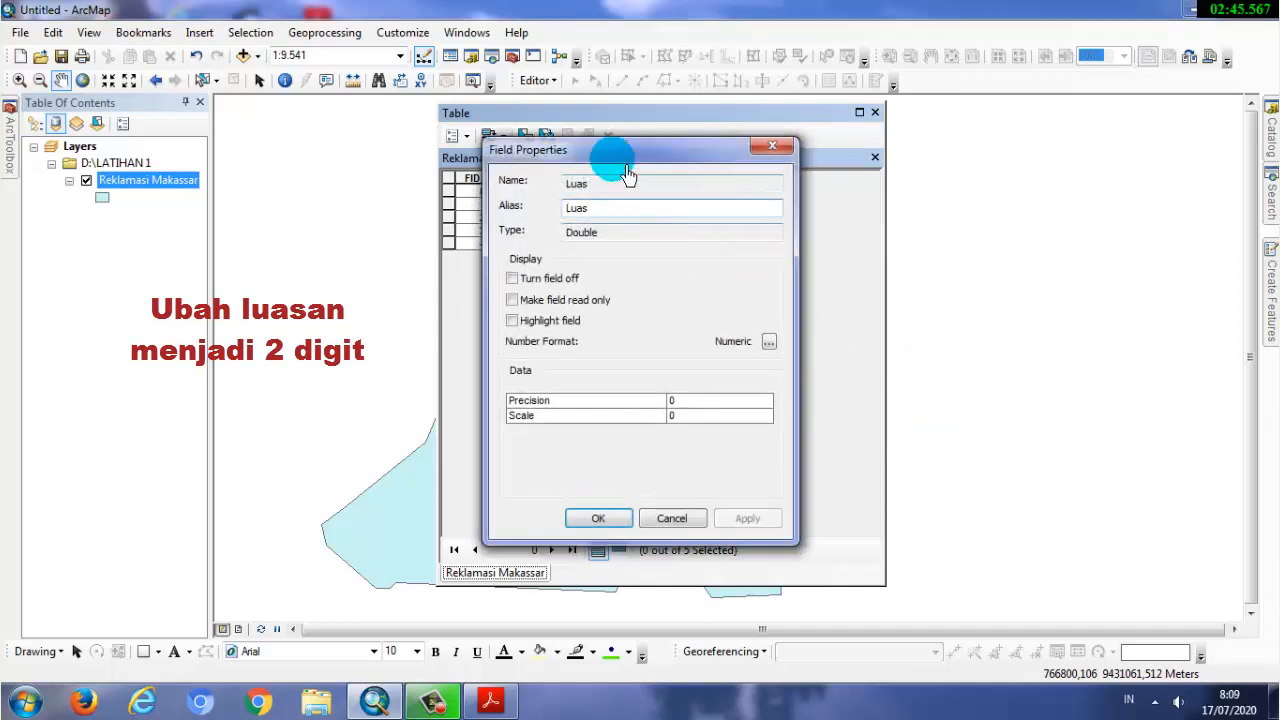
pyautogui.moveTo(635, 155); pyautogui.dragTo(991, 132)
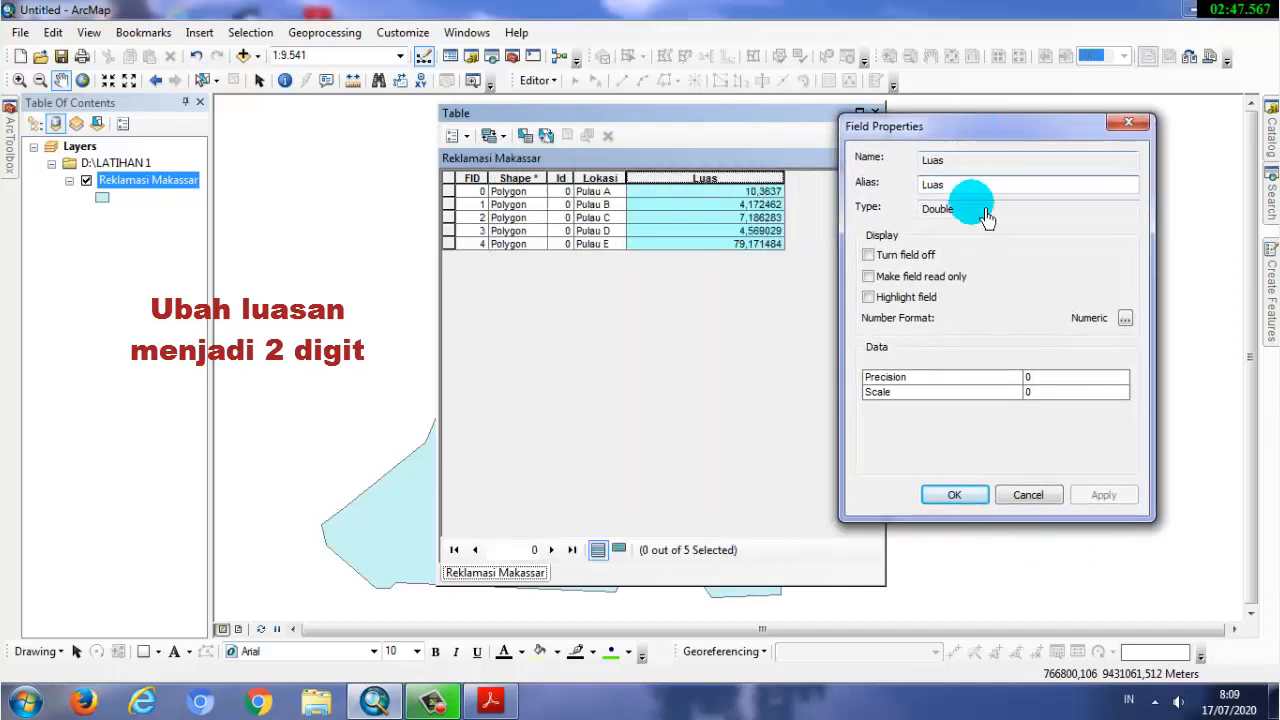
pyautogui.click(1125, 318)
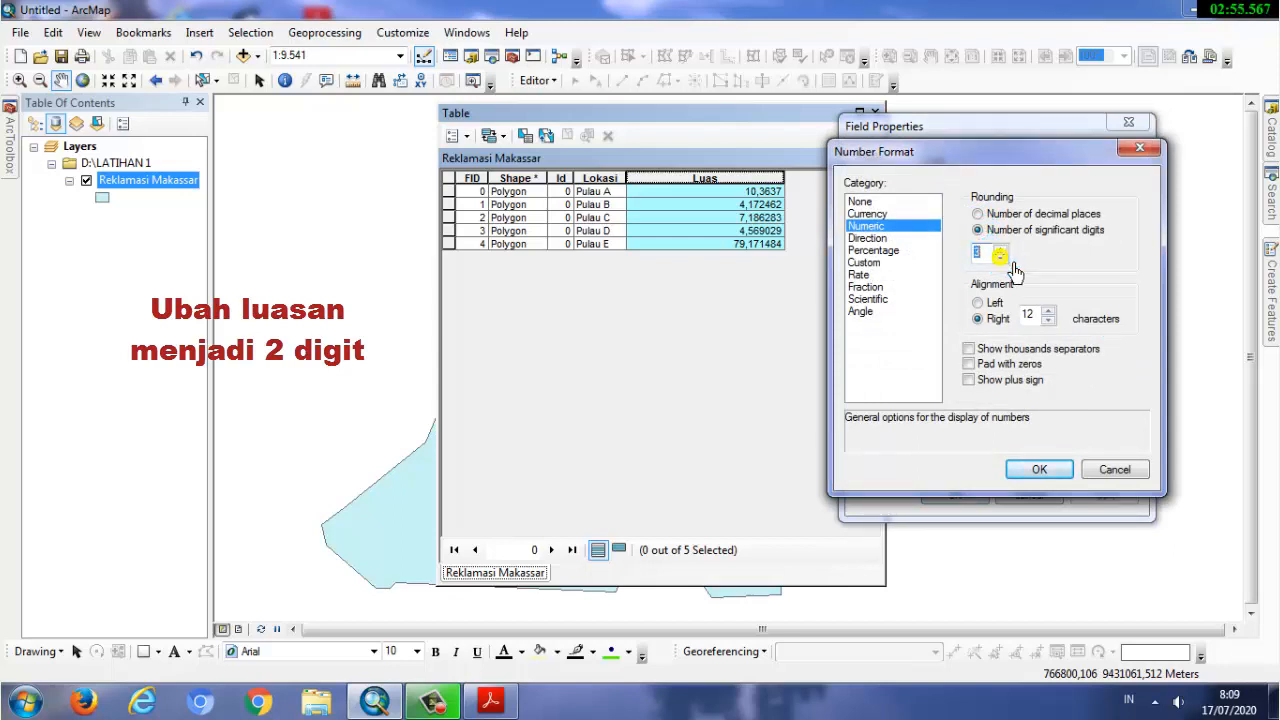
pyautogui.click(1037, 471)
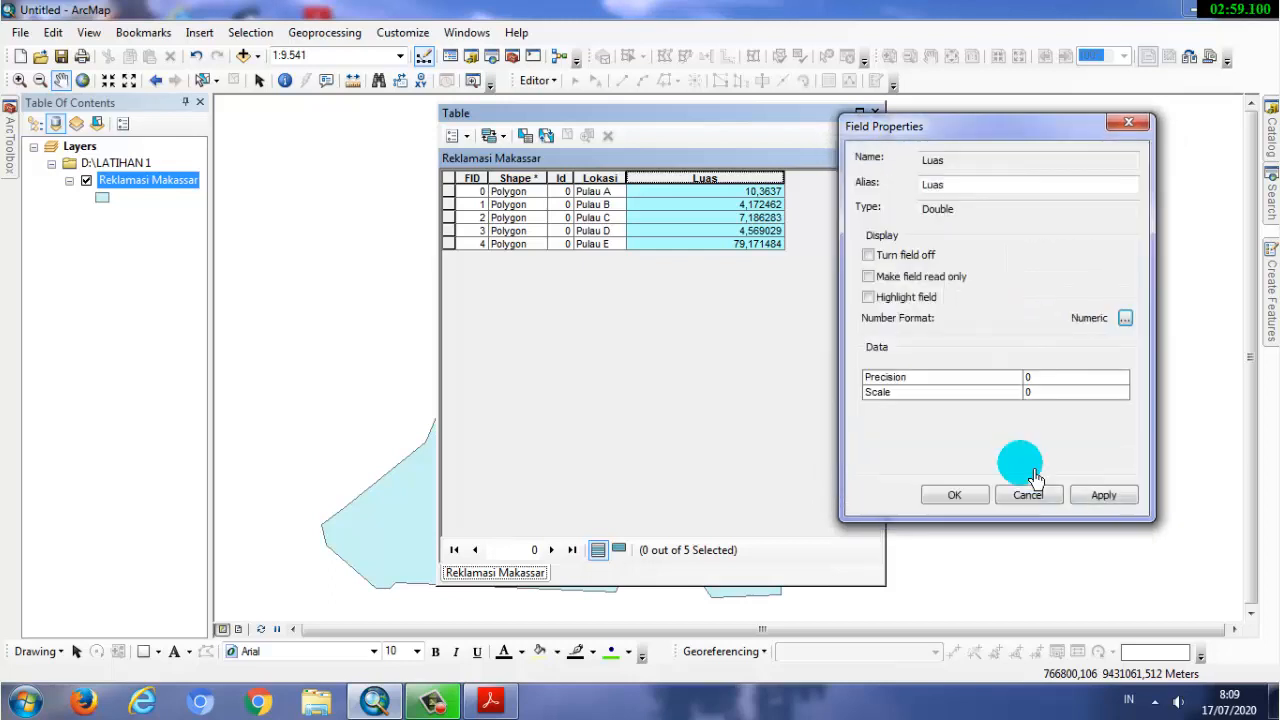
pyautogui.click(1109, 505)
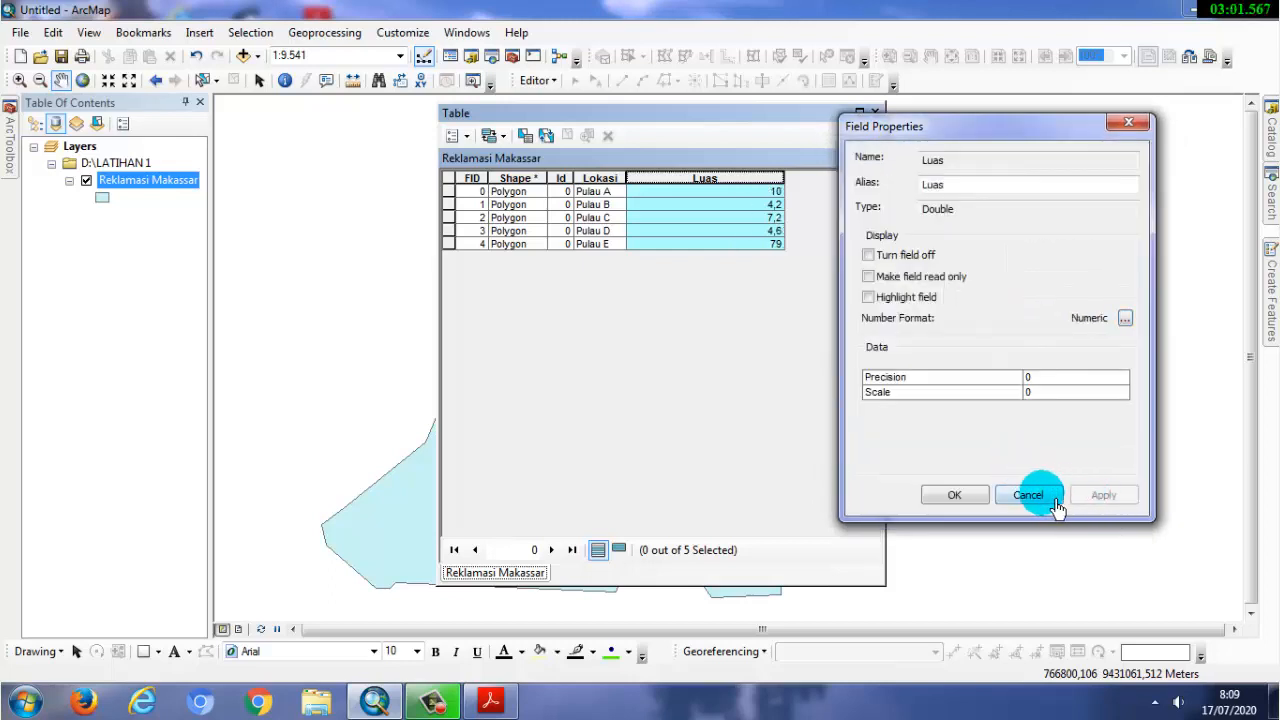
pyautogui.click(967, 497)
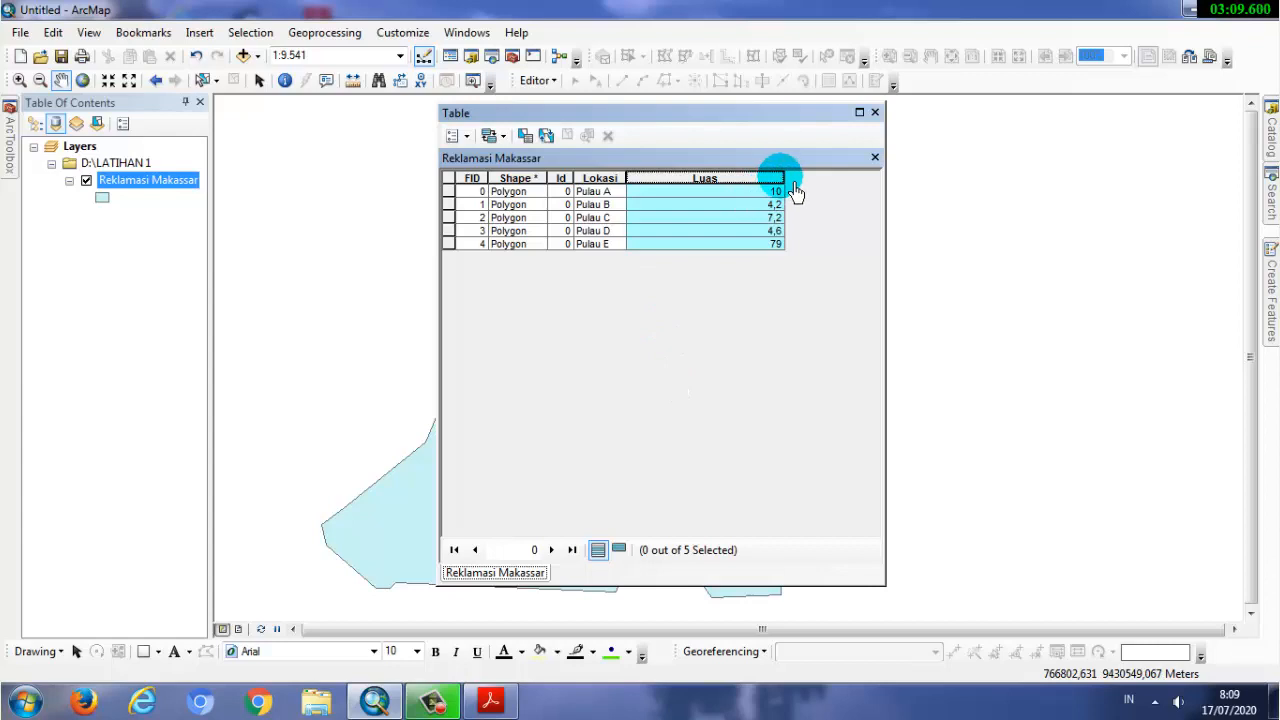
pyautogui.moveTo(688, 197); pyautogui.dragTo(674, 192)
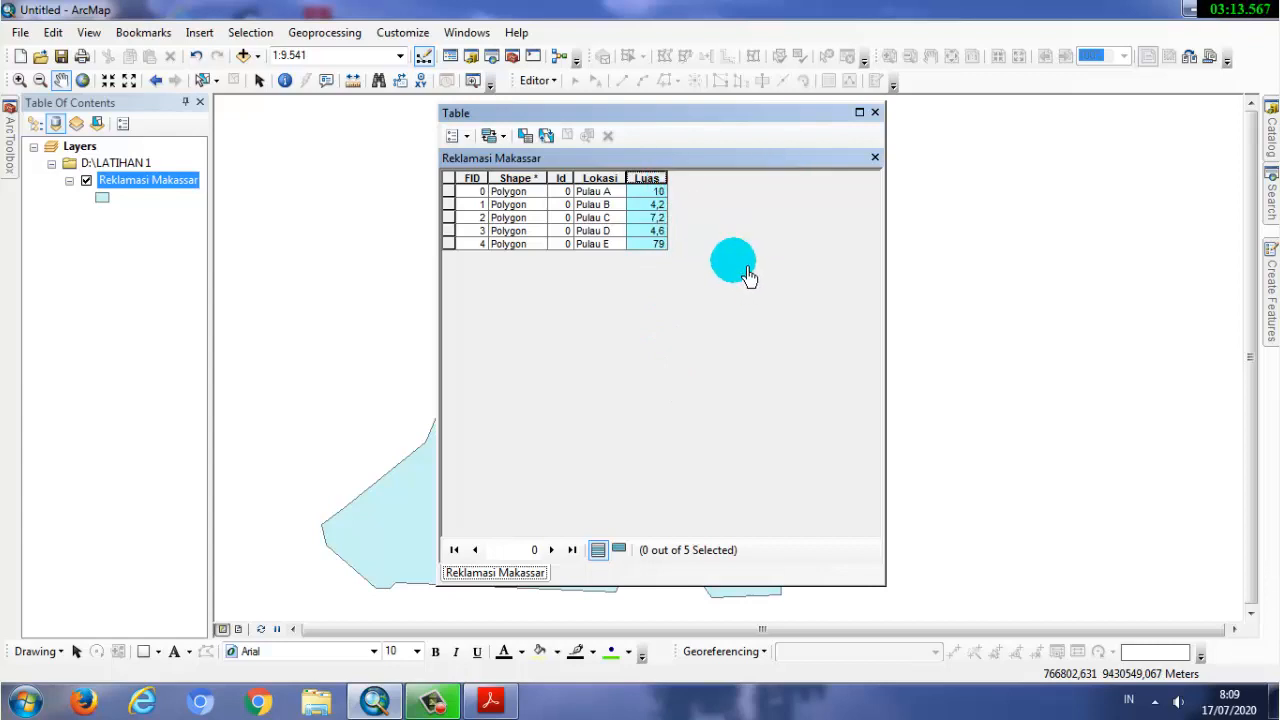
pyautogui.click(876, 113)
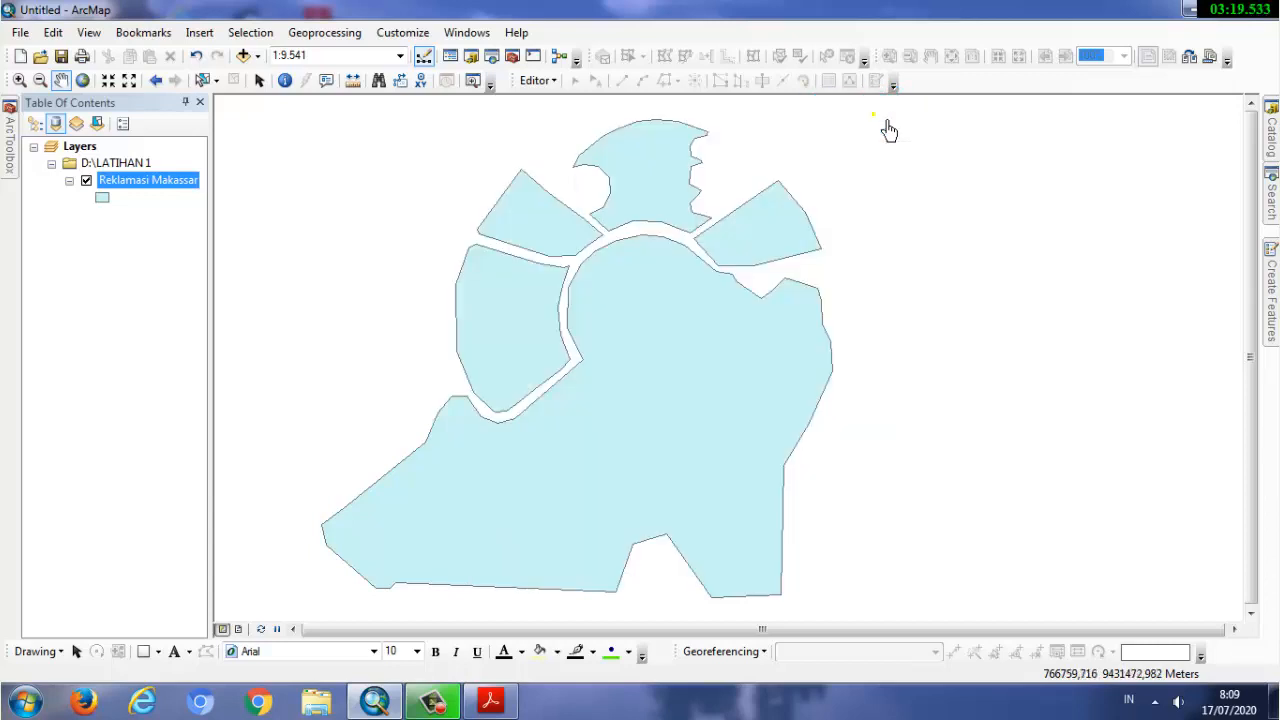
# - Turn on feature labels for the Reklamasi Makassar layer with Lokasi as the label field
pyautogui.rightClick(160, 180)
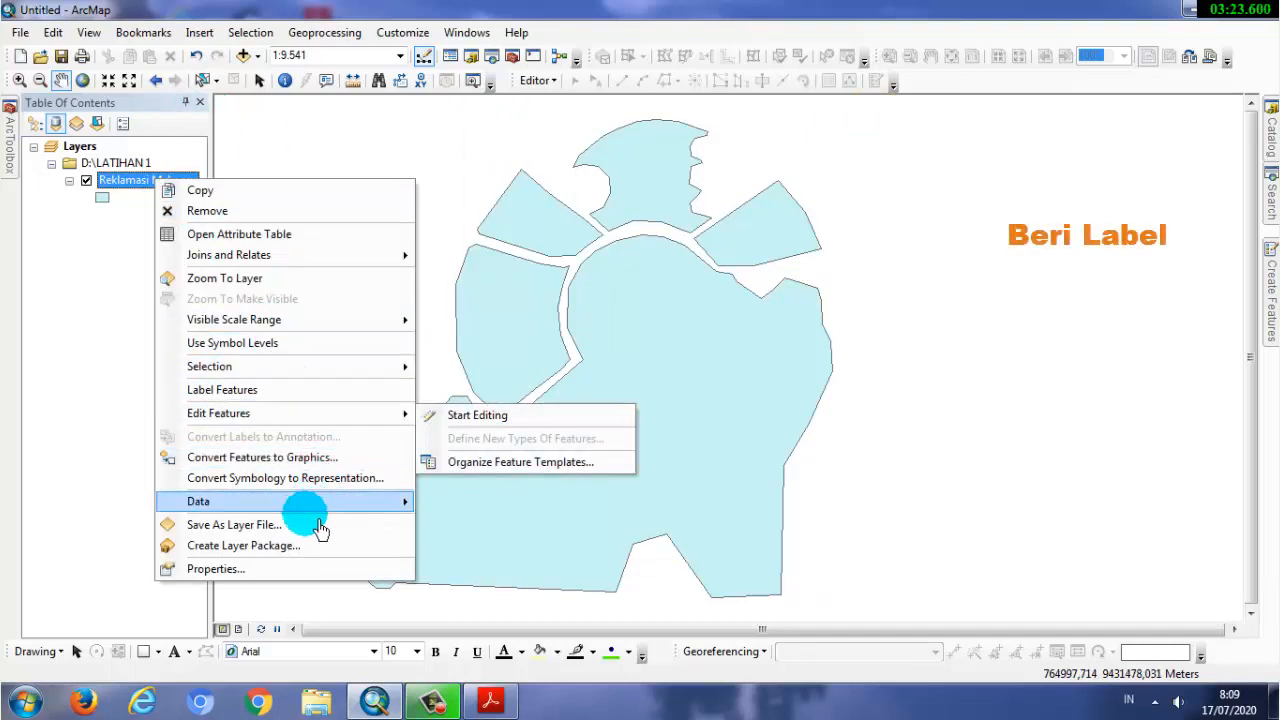
pyautogui.click(305, 565)
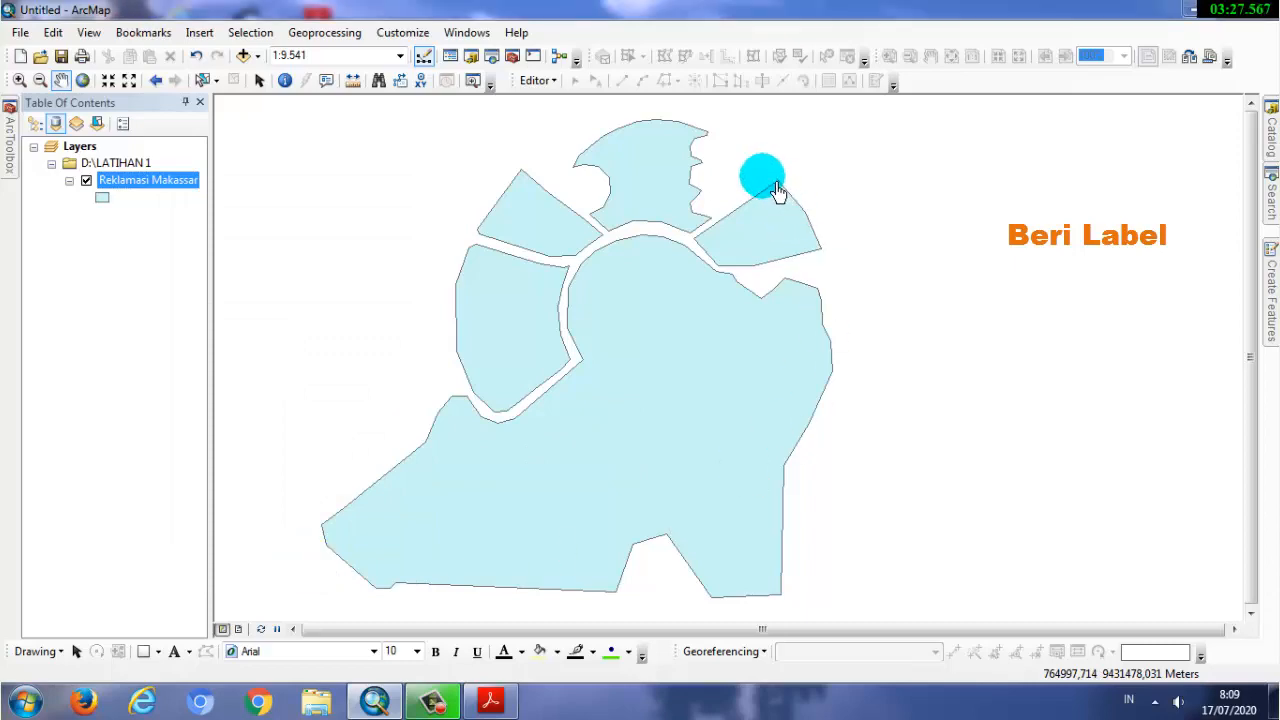
pyautogui.click(736, 139)
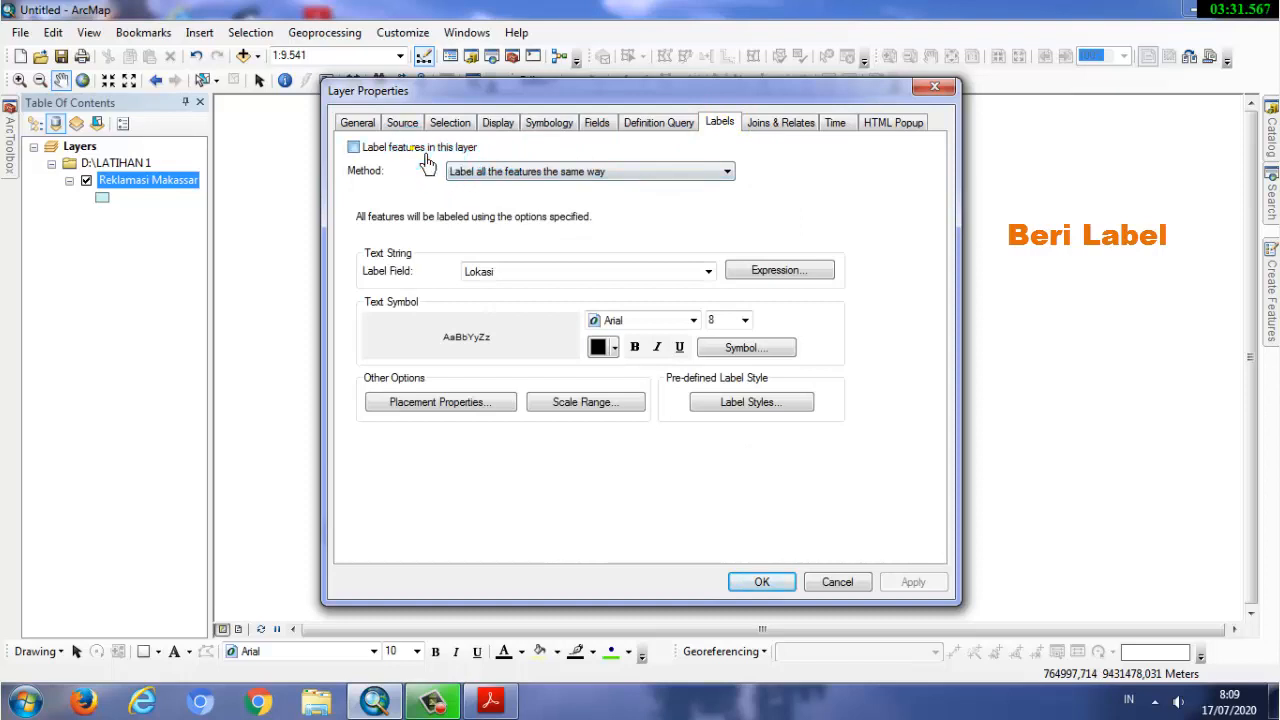
pyautogui.click(707, 271)
pyautogui.click(719, 285)
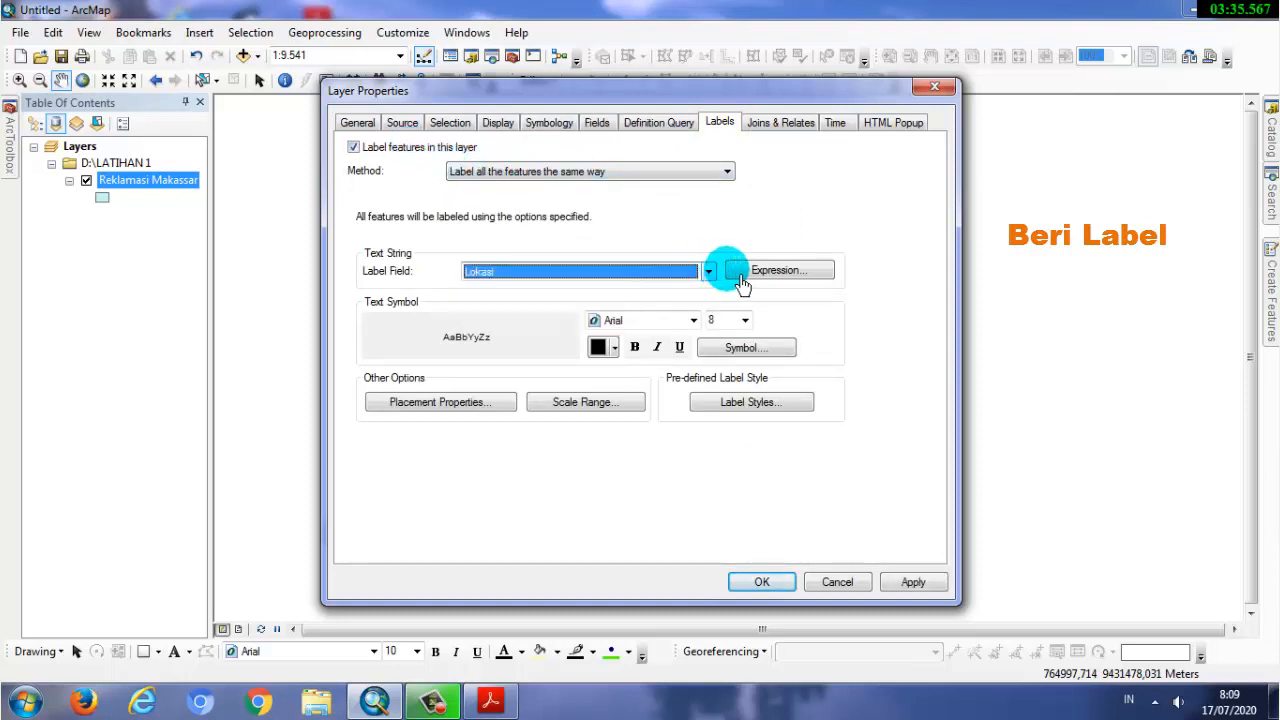
# - Set the layer's label expression to [Lokasi] & vbnewline & ("Luas" & [Luas] & " Ha") and apply it
pyautogui.click(830, 272)
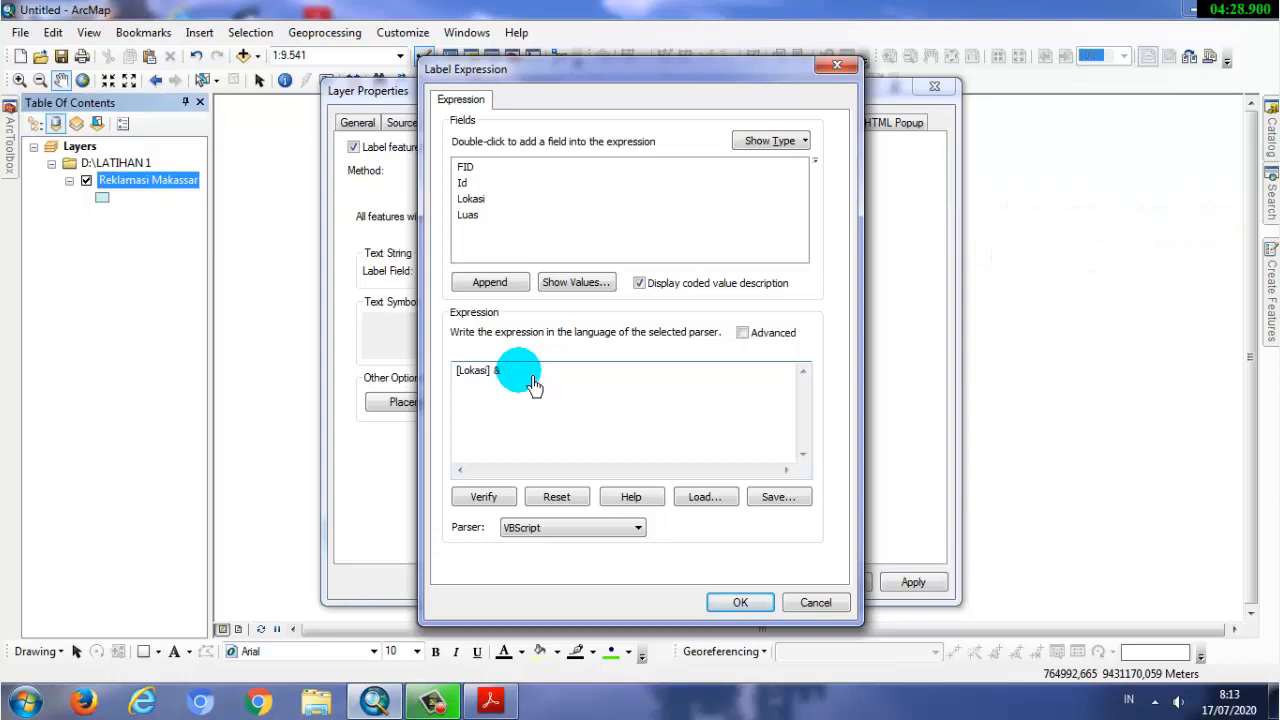
pyautogui.write('ewline & ("L')
pyautogui.write('uas" &')
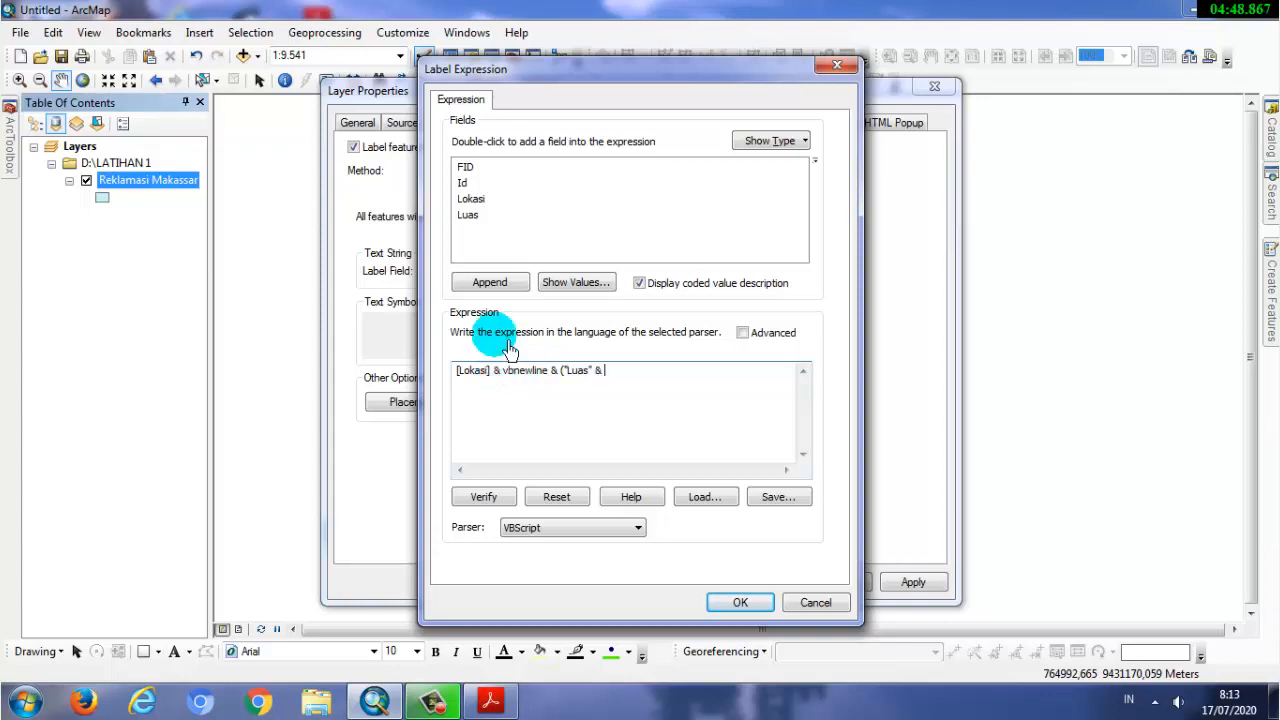
pyautogui.doubleClick(470, 215)
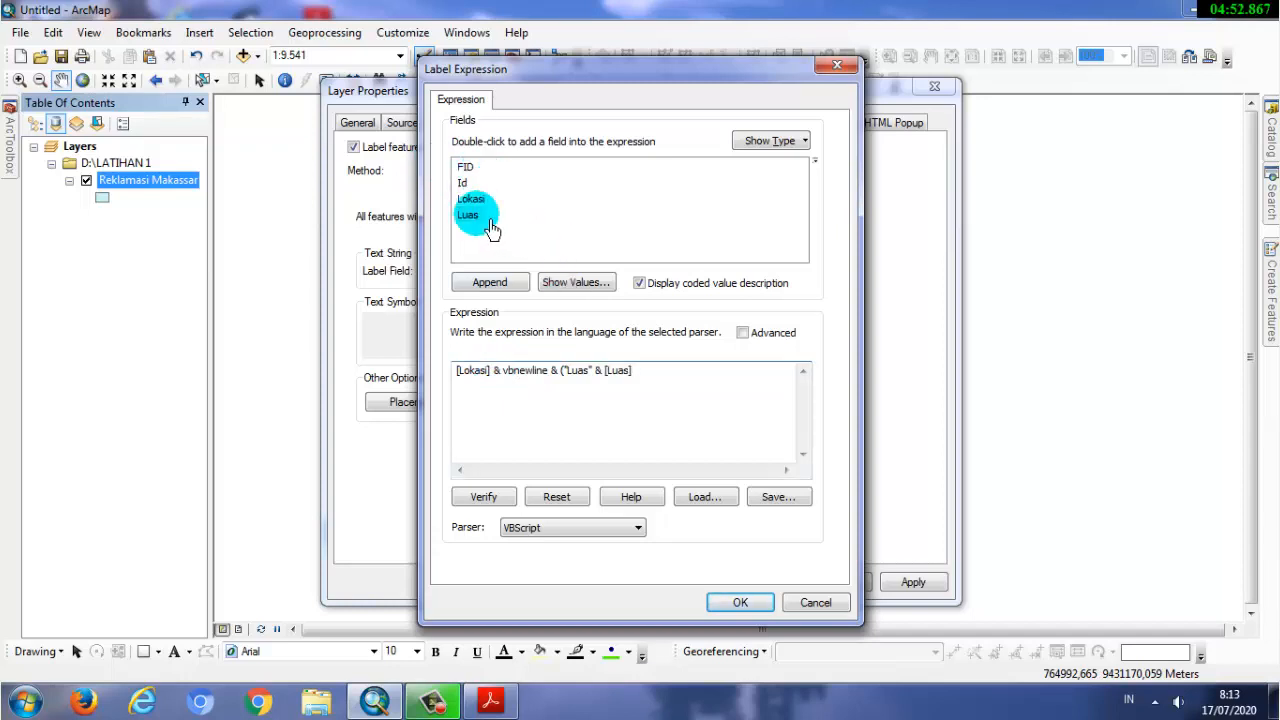
pyautogui.write('& " Ha")')
pyautogui.click(740, 603)
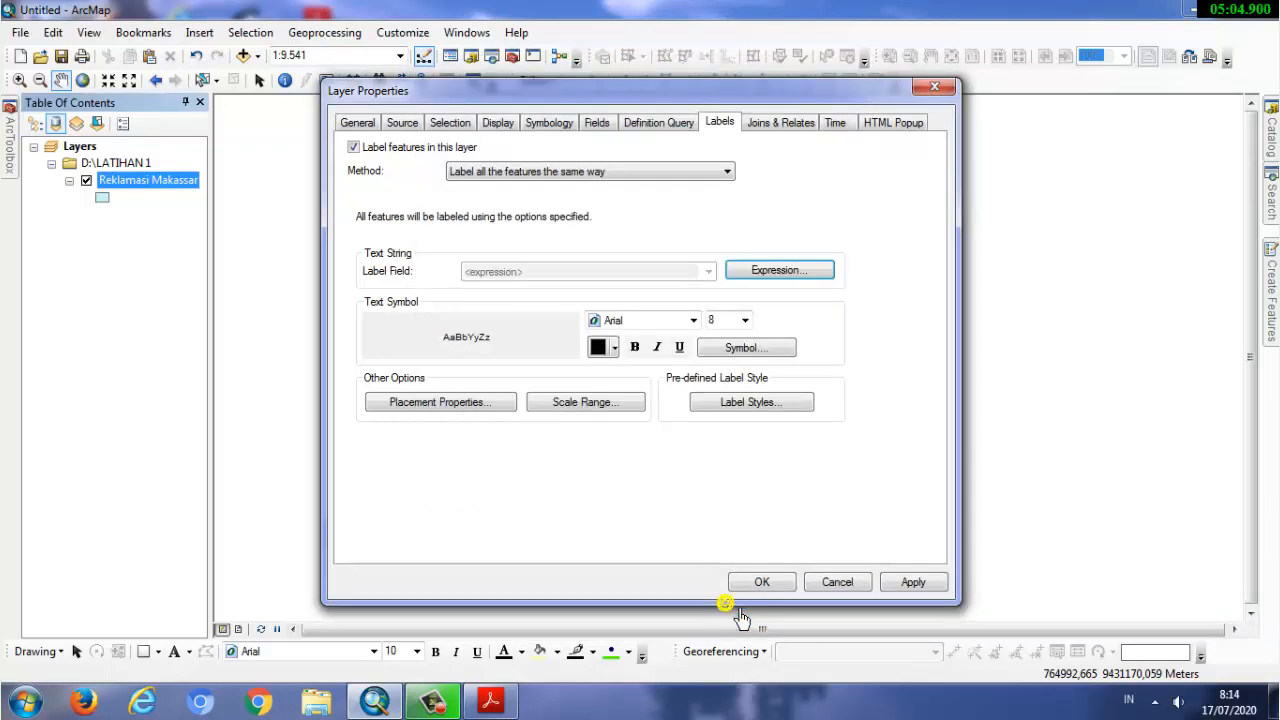
pyautogui.click(908, 583)
pyautogui.click(785, 590)
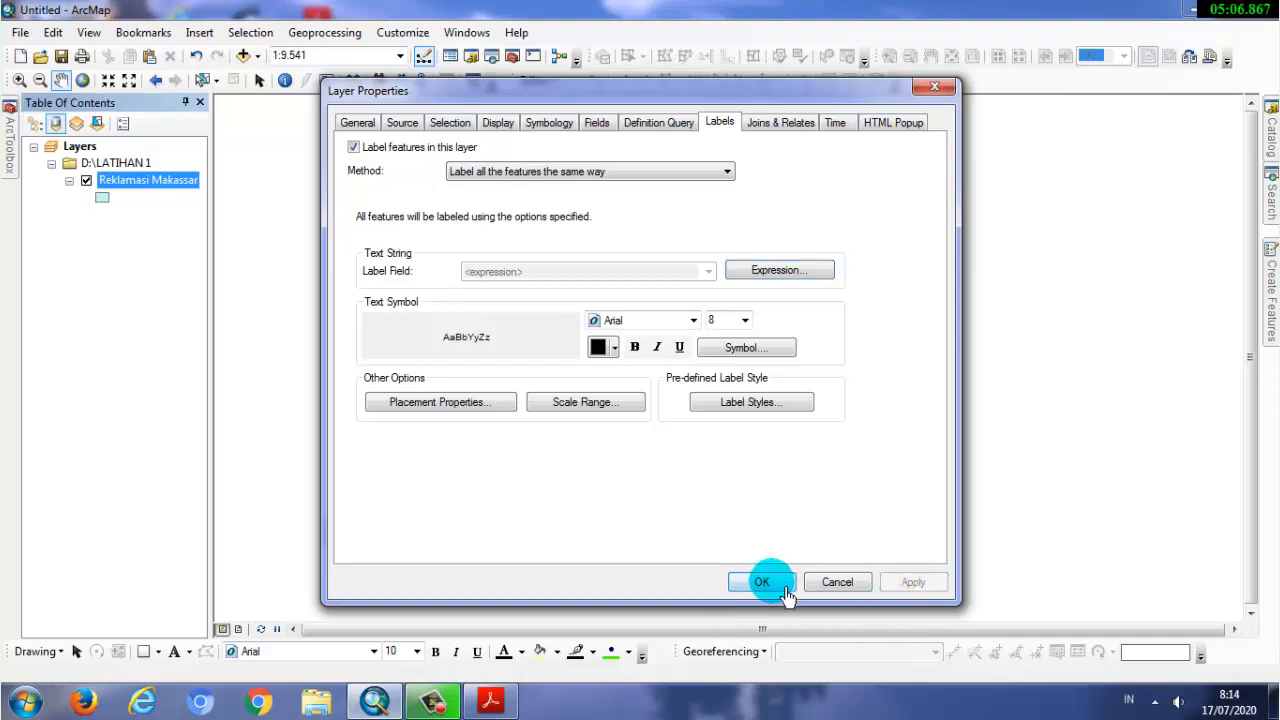
pyautogui.click(696, 446)
pyautogui.click(606, 401)
pyautogui.click(571, 450)
pyautogui.click(696, 506)
pyautogui.click(588, 410)
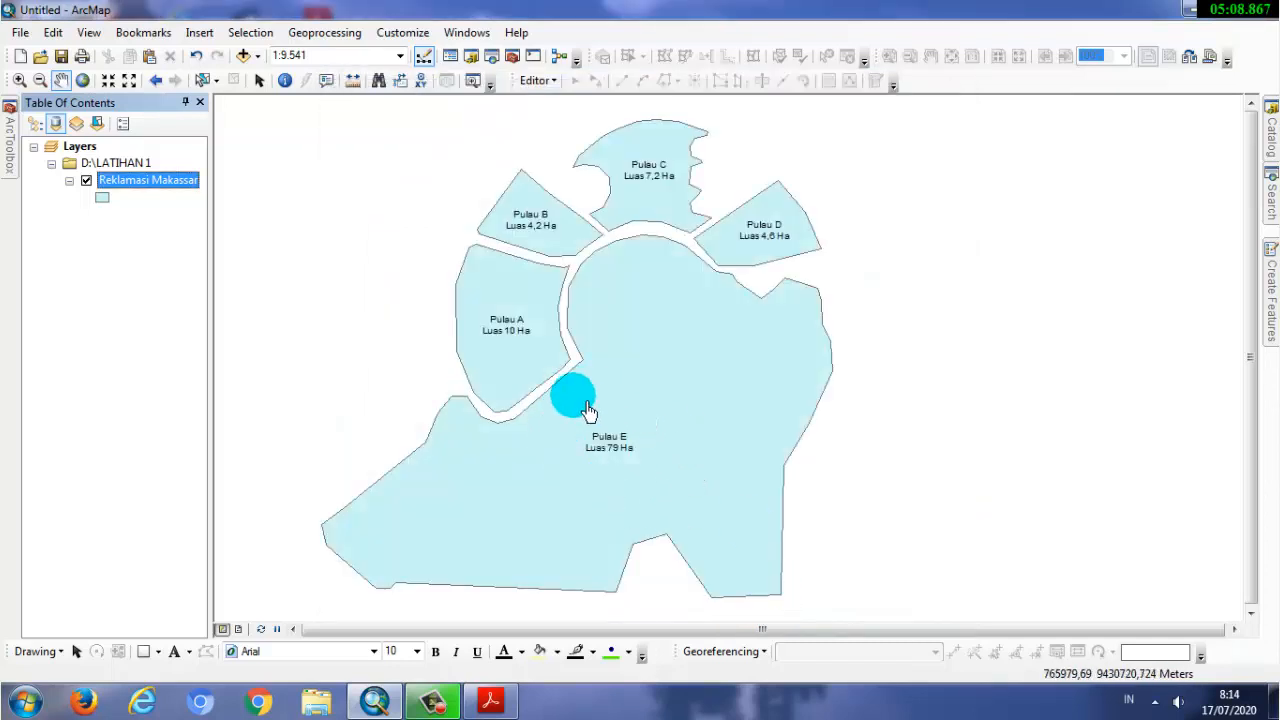